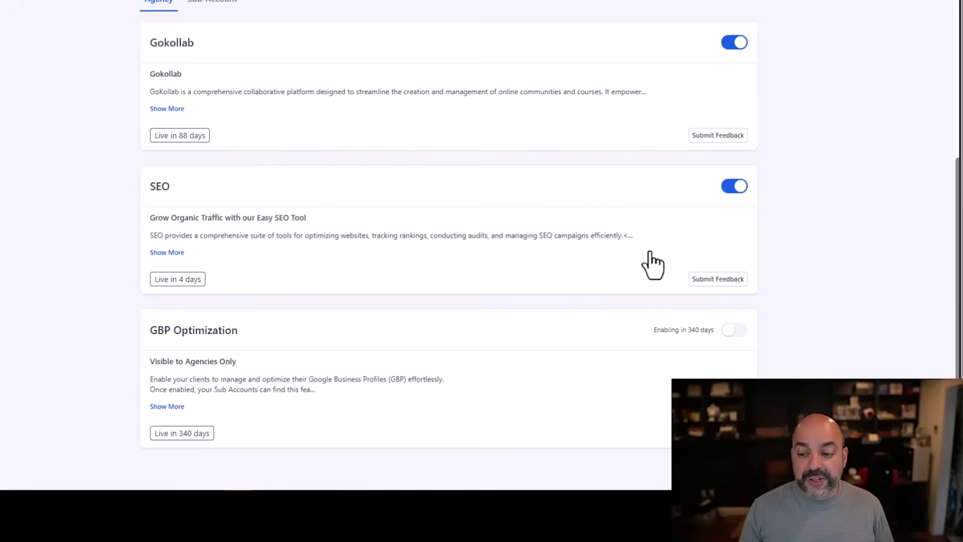
- Enable the GBP Optimization feature for the agency
click(733, 329)
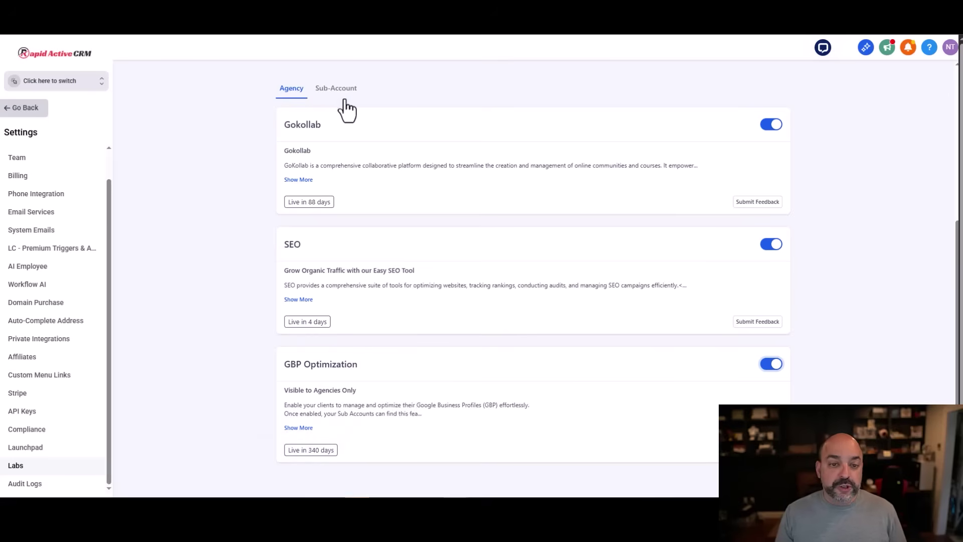
- Enable Multi-popup support for Funnels & Websites for all sub-accounts in the Labs sub-account features
click(345, 100)
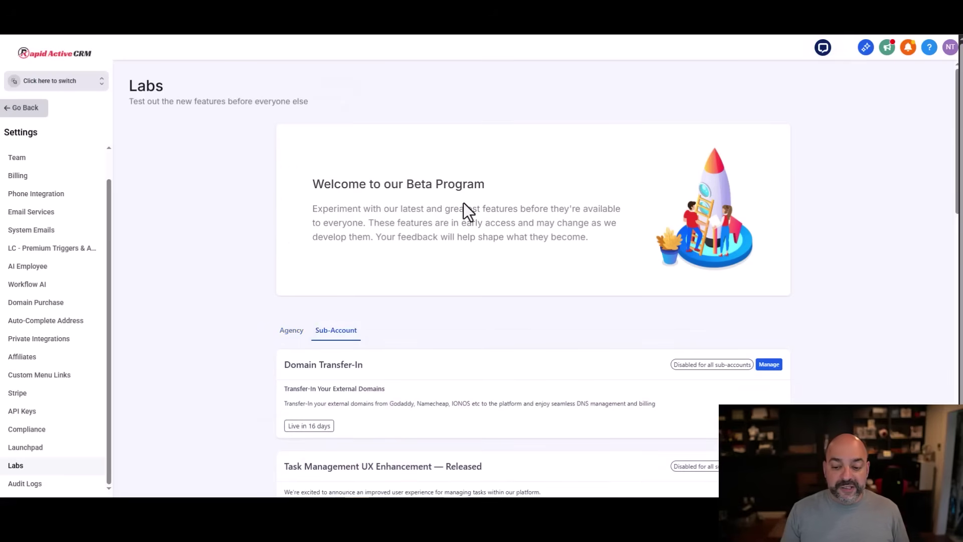
scroll(512, 212, down, 3)
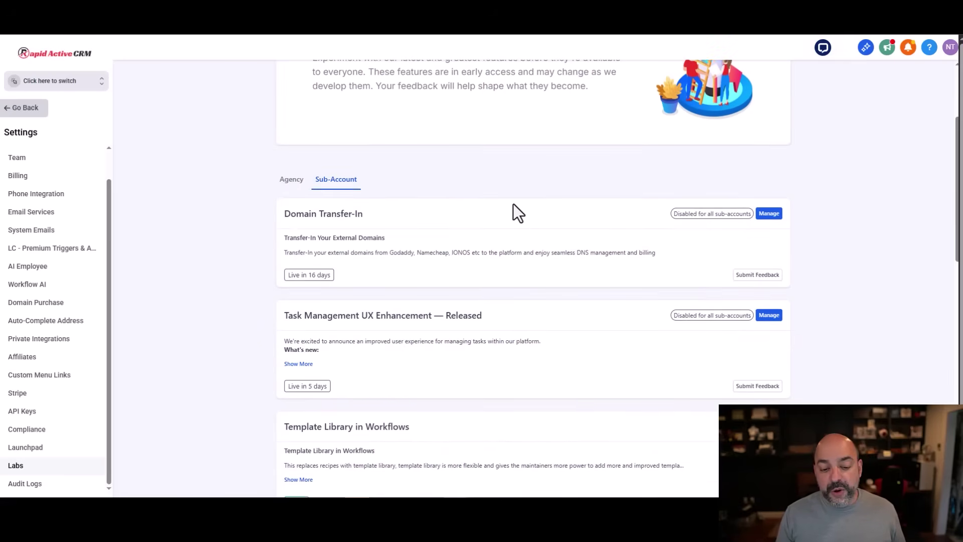
scroll(513, 203, down, 4)
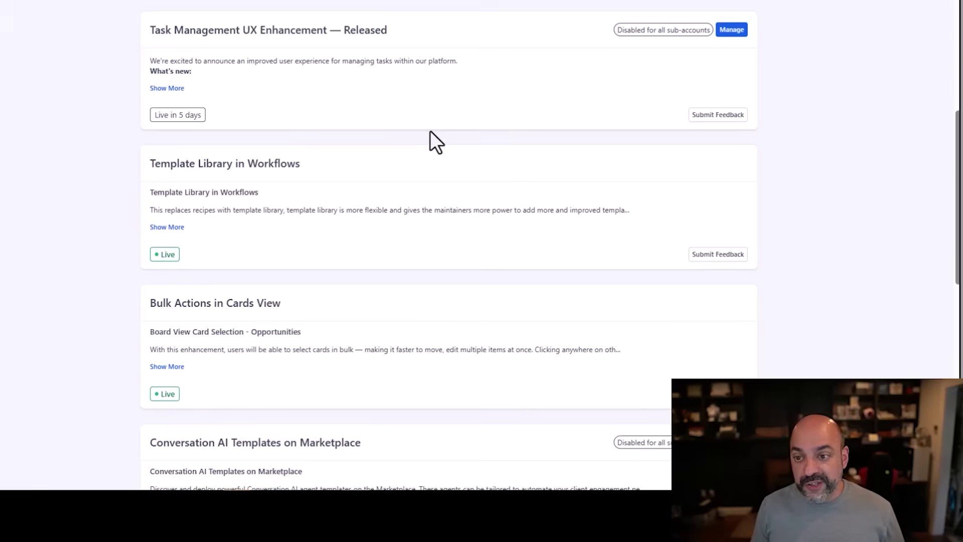
scroll(484, 128, down, 6)
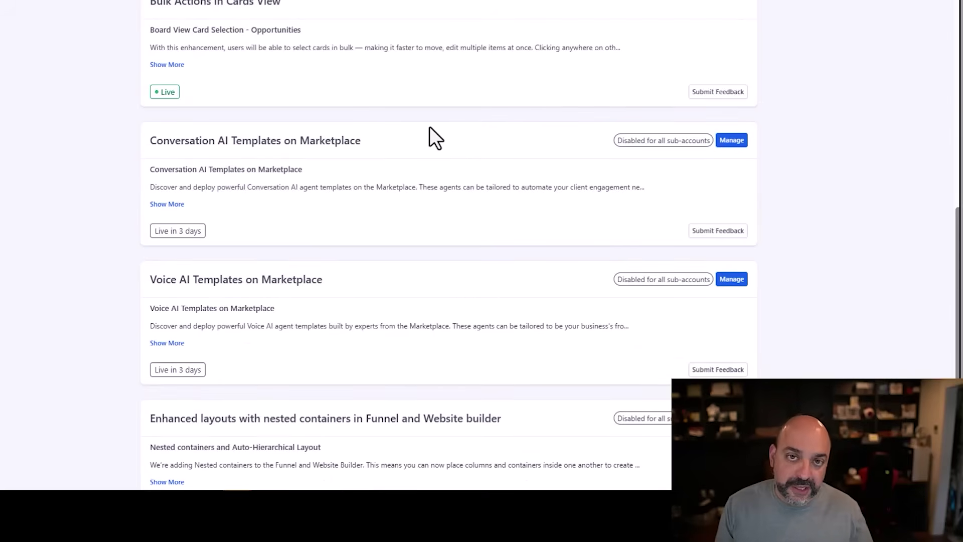
scroll(423, 122, down, 2)
scroll(427, 120, down, 4)
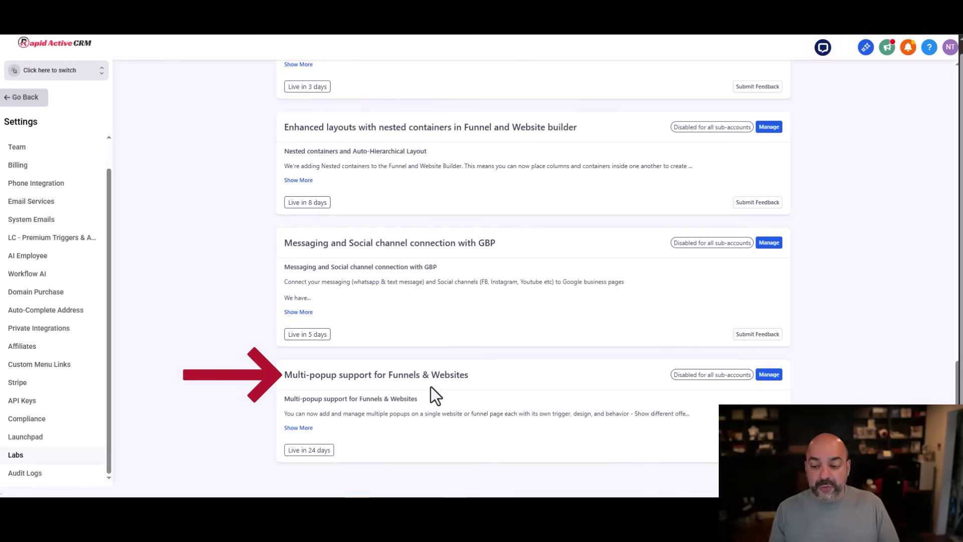
click(769, 376)
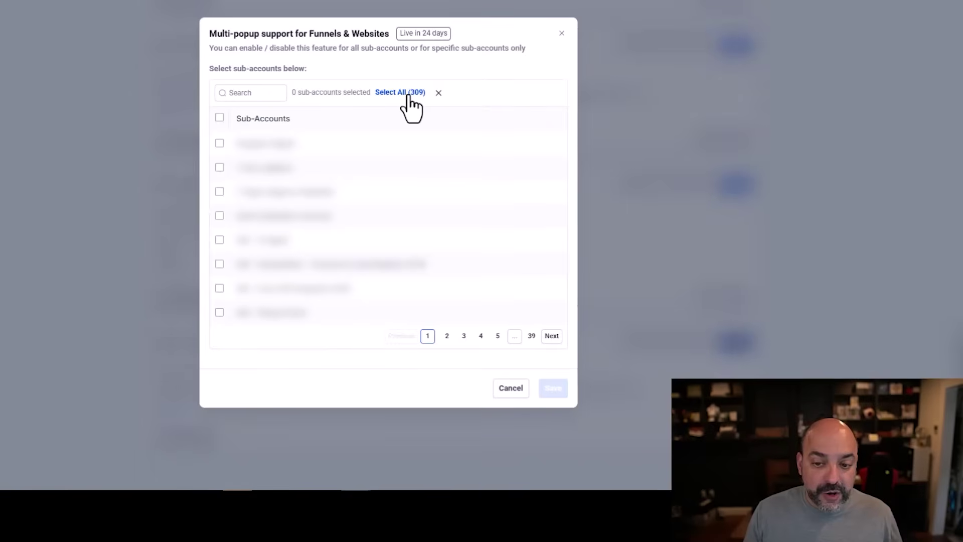
click(494, 165)
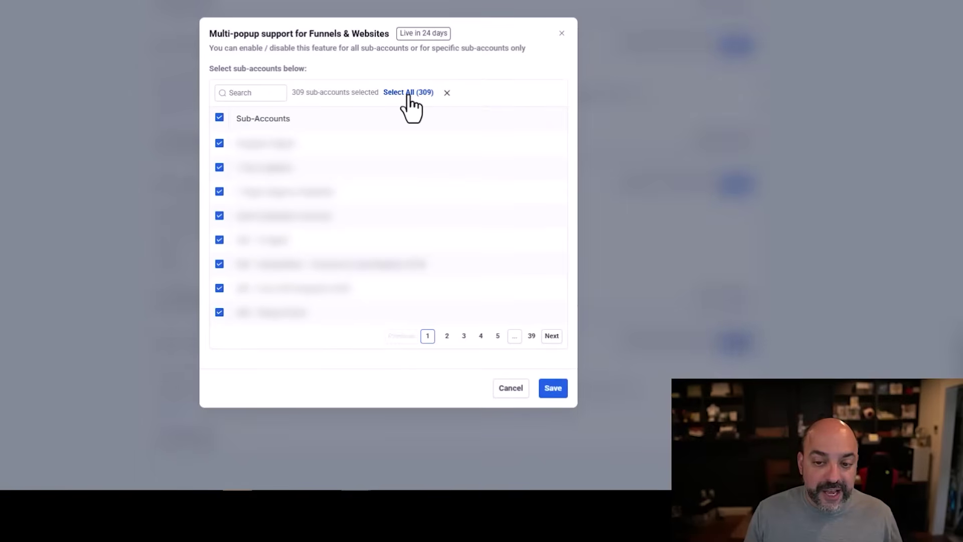
click(552, 389)
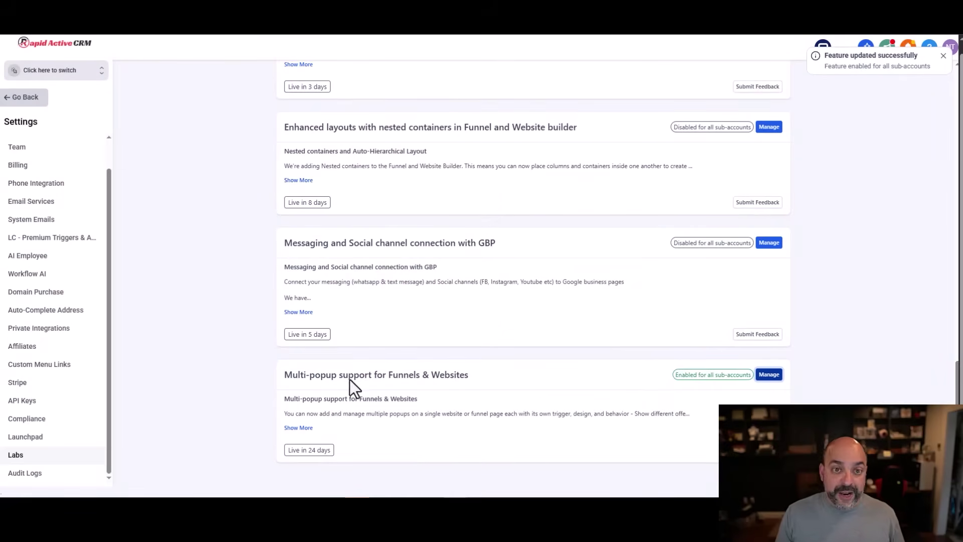
- Search the sub-accounts for "test" and switch to Test Account
click(65, 70)
click(201, 73)
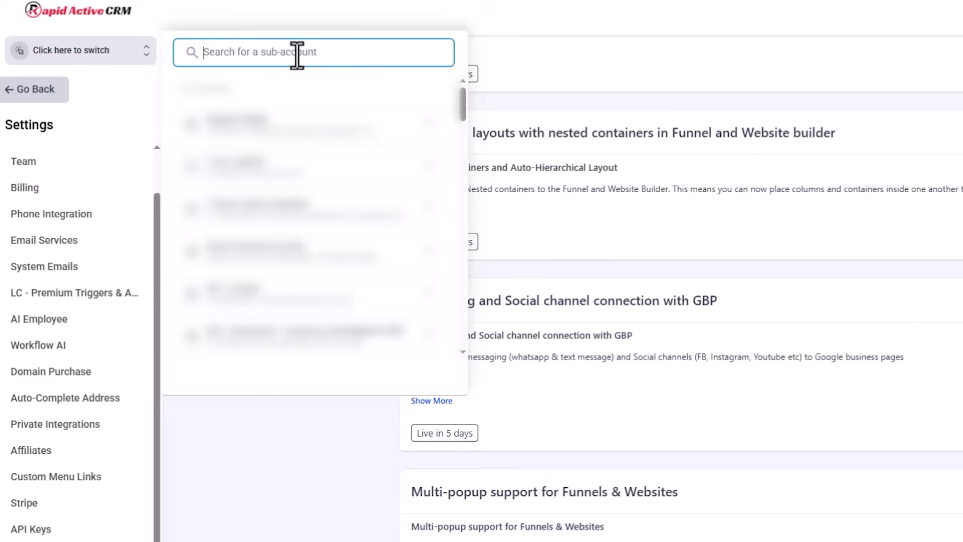
text(test)
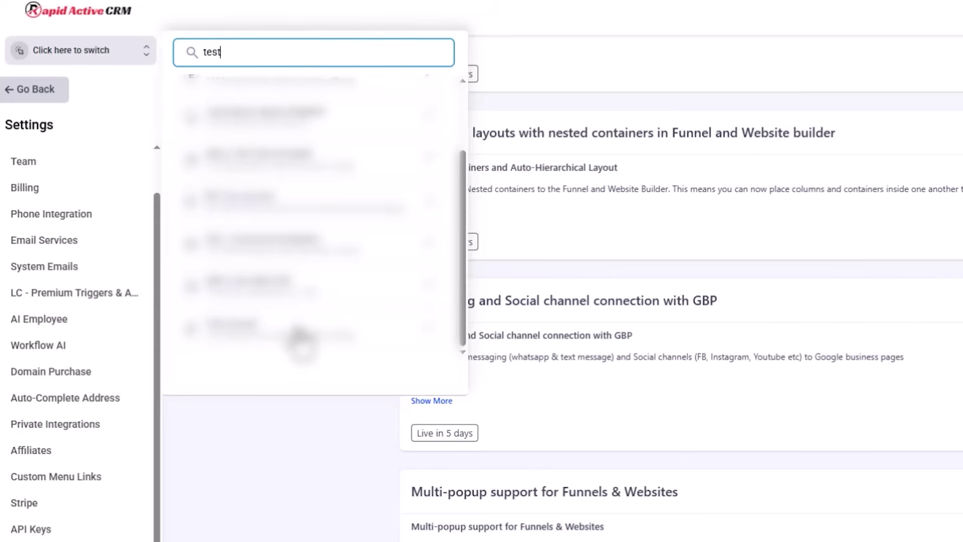
click(299, 331)
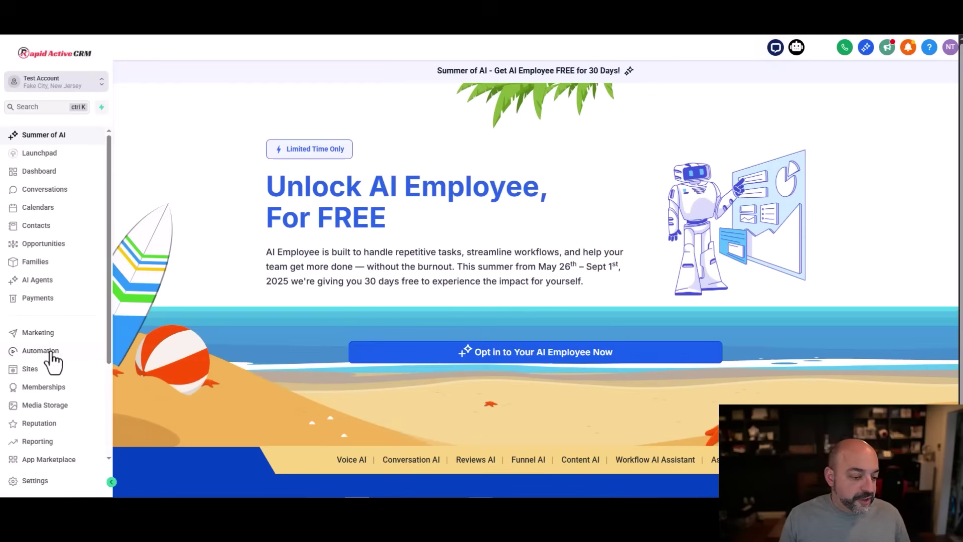
- Open the 24/7 Patient Pipeline funnel from the "00. 24/7 Patient Pipline" folder in Sites
click(31, 371)
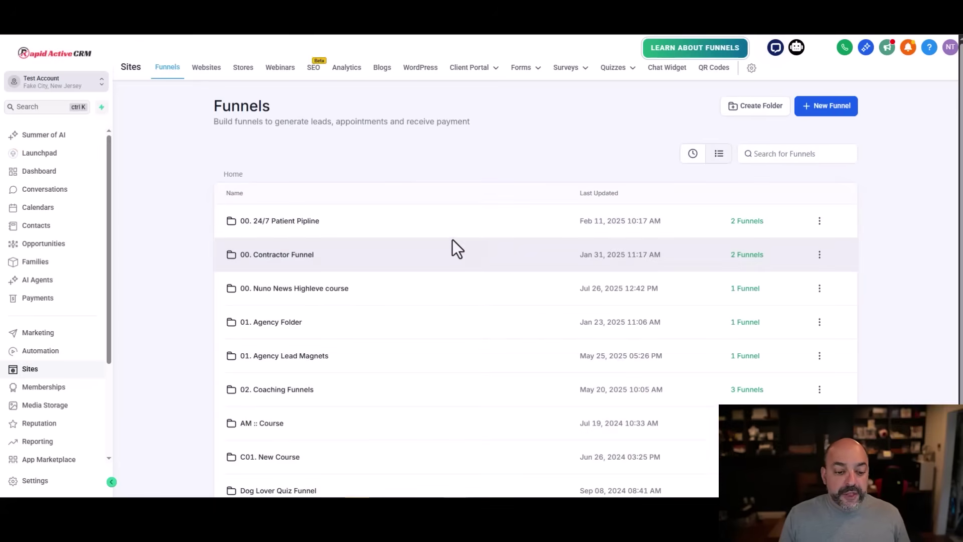
scroll(441, 246, down, 3)
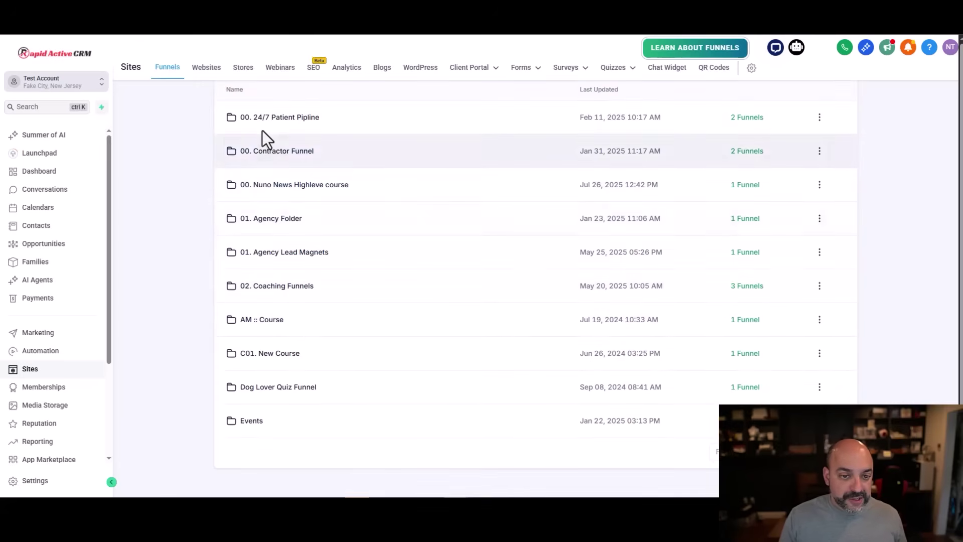
click(265, 122)
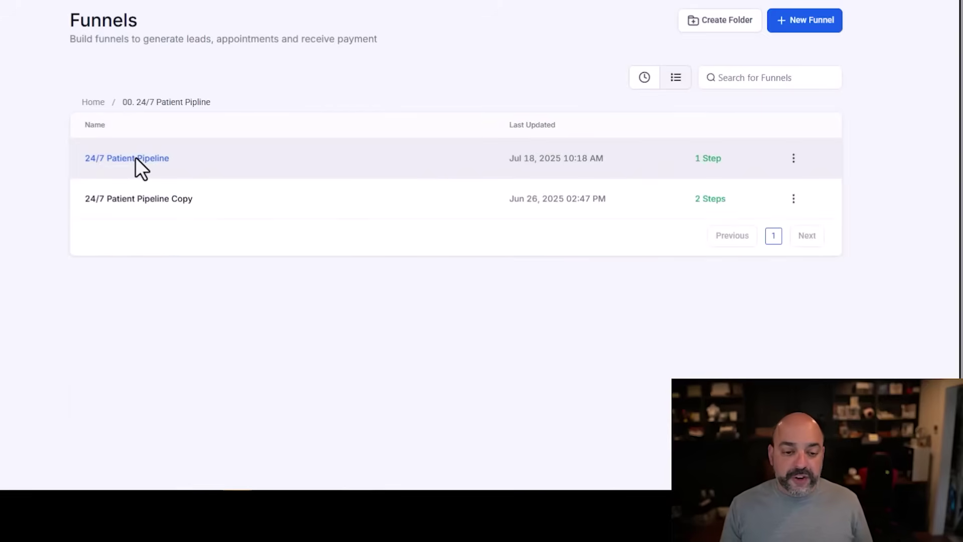
click(133, 158)
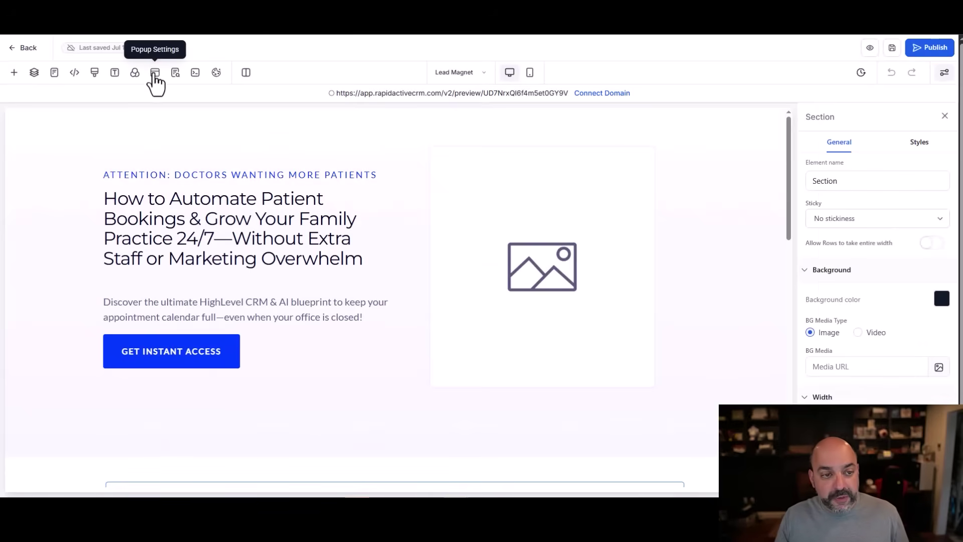
- Create a second popup on the Lead Magnet page and open it for editing
click(155, 75)
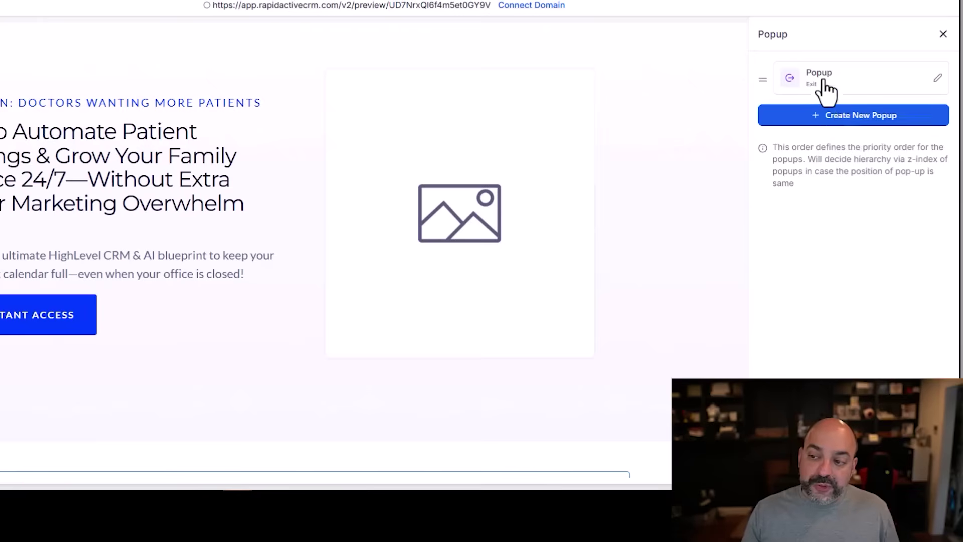
click(831, 117)
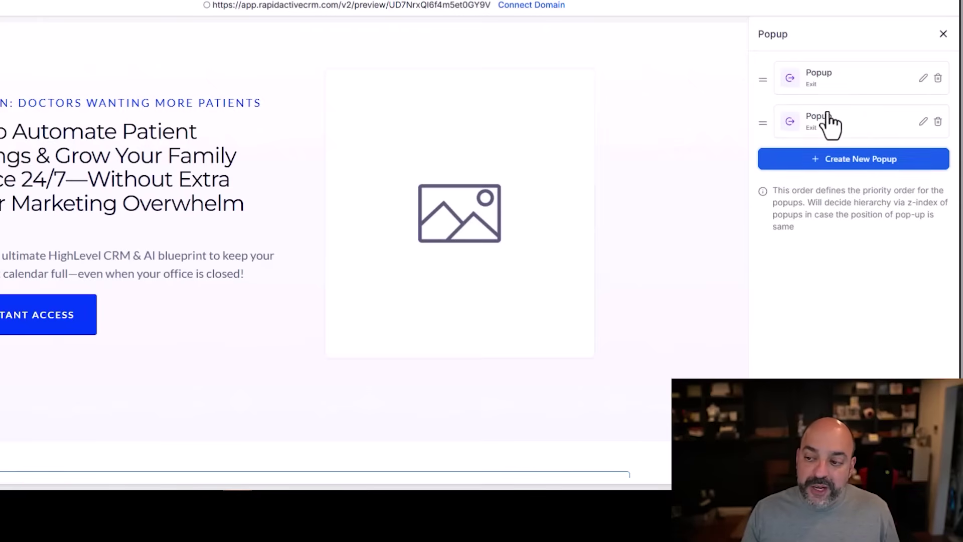
click(919, 124)
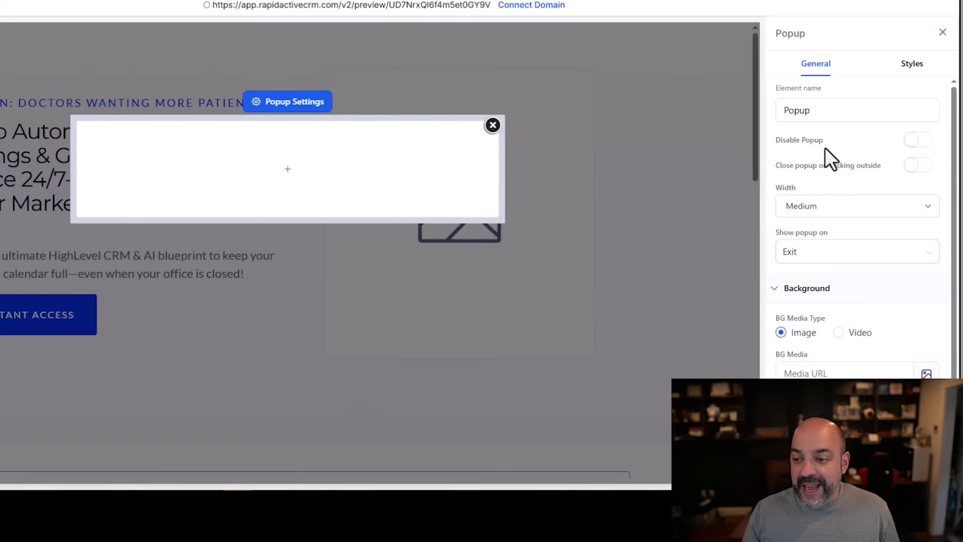
- Try the right and left positions for the new popup, return it to the centre, and look at its style settings
scroll(835, 153, down, 3)
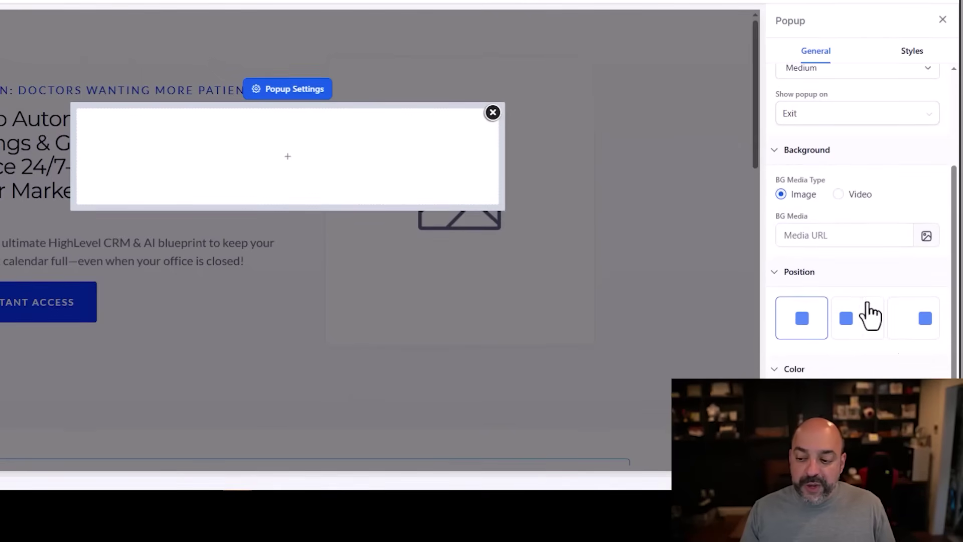
click(922, 332)
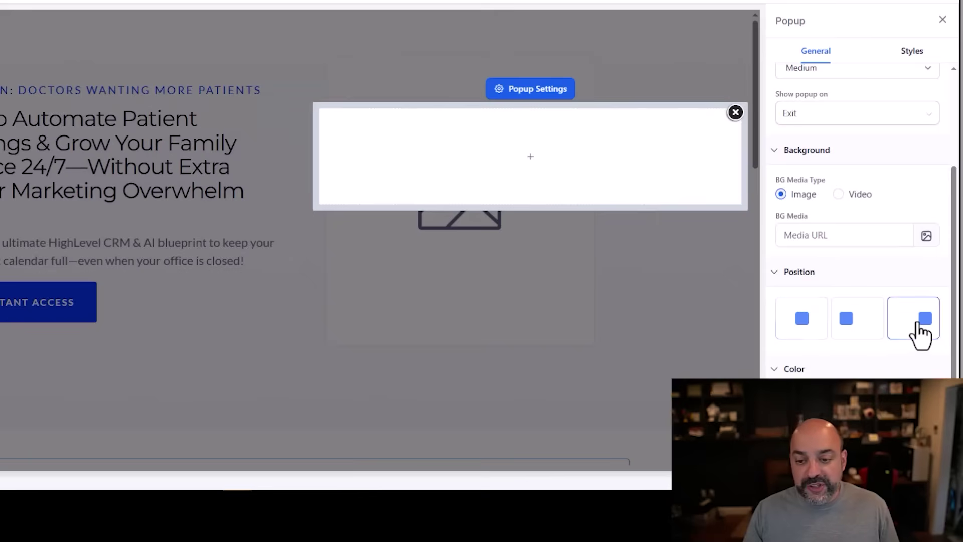
click(798, 333)
click(858, 332)
click(800, 324)
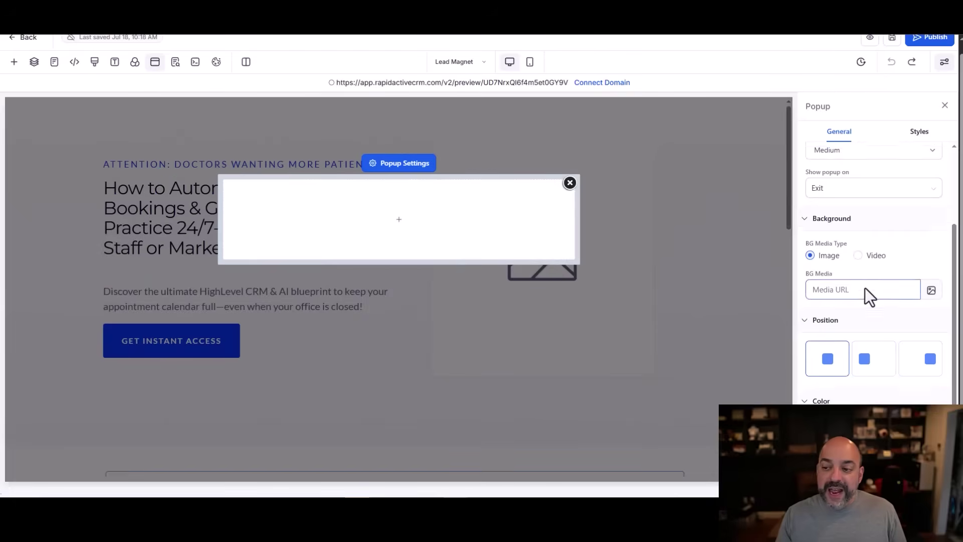
scroll(865, 288, up, 3)
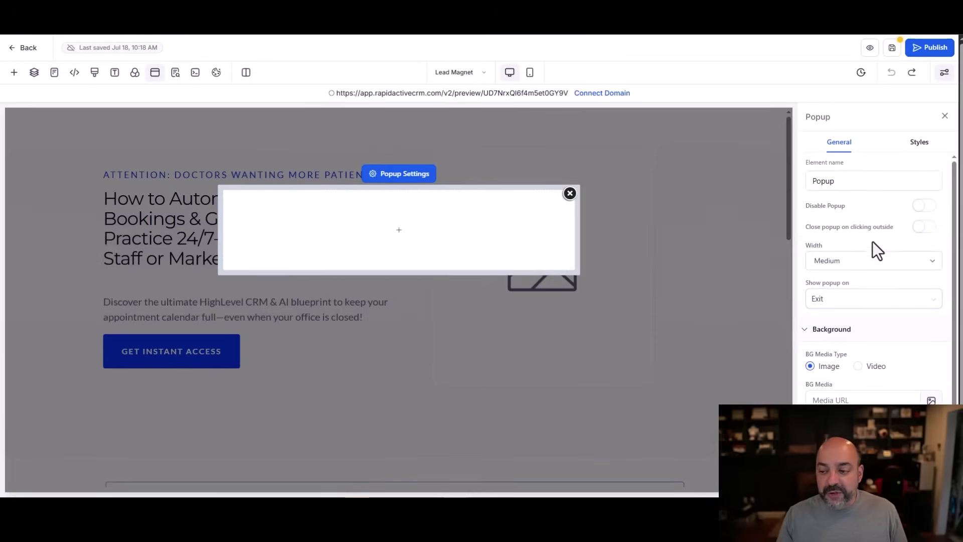
click(918, 144)
click(839, 144)
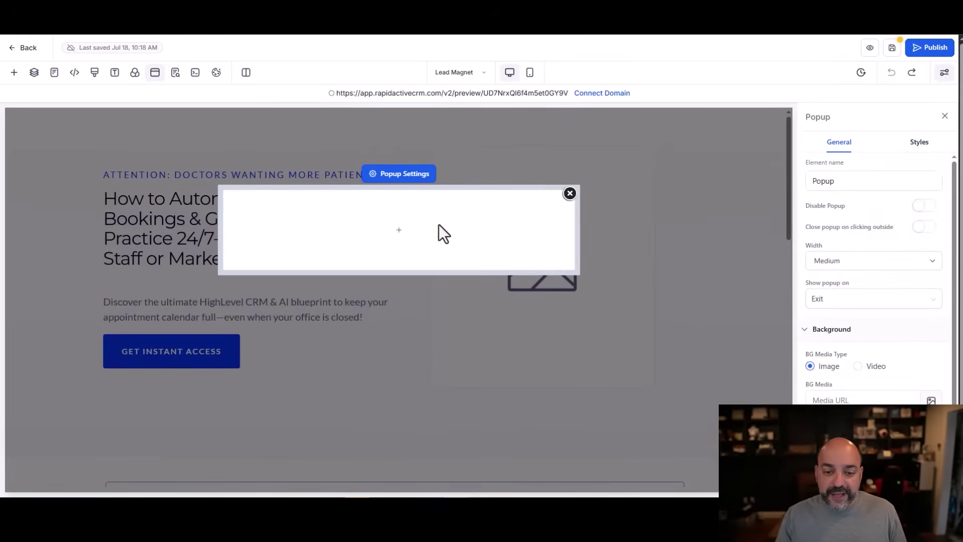
- Add a one-column row to the new popup and place a headline reading "Newsletter" in it
click(399, 229)
drag(166, 190, 309, 220)
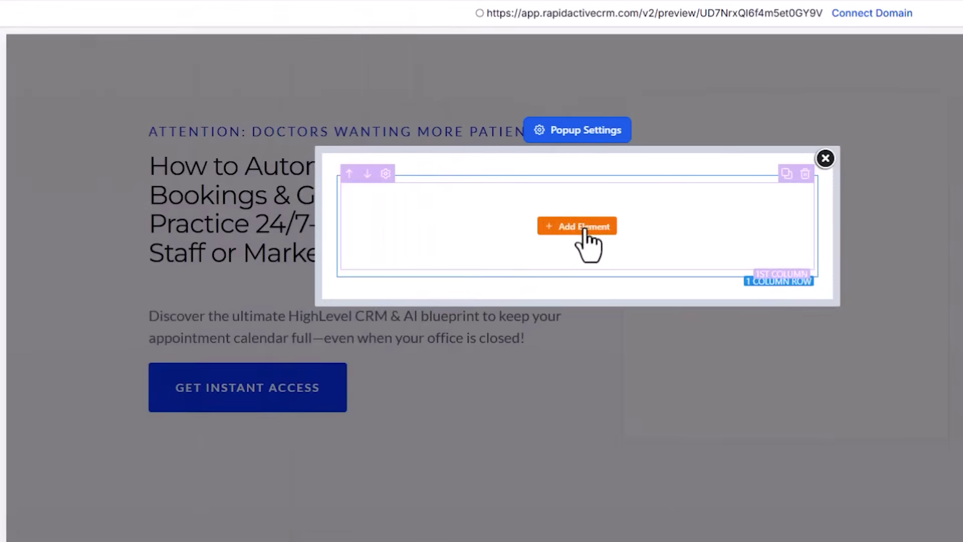
click(578, 225)
drag(185, 189, 341, 204)
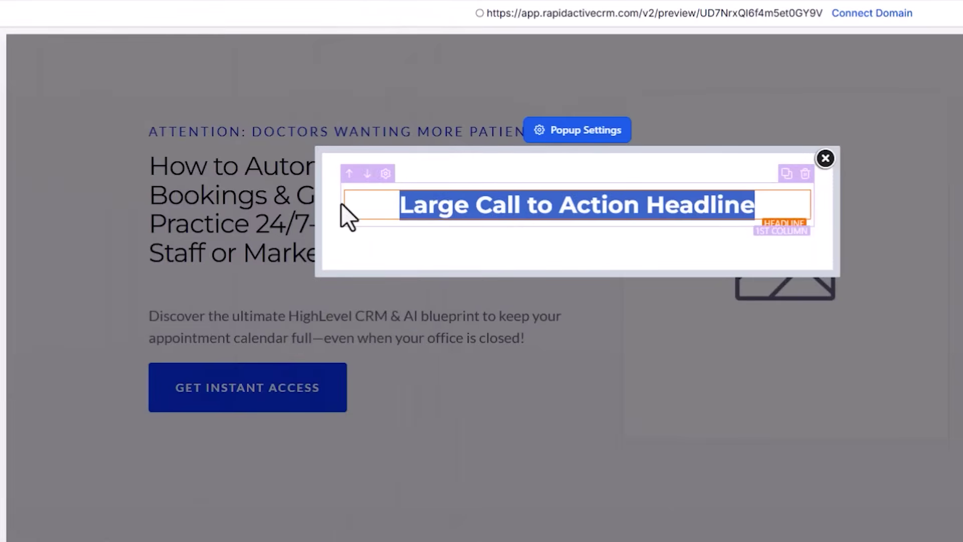
text(Newsletter)
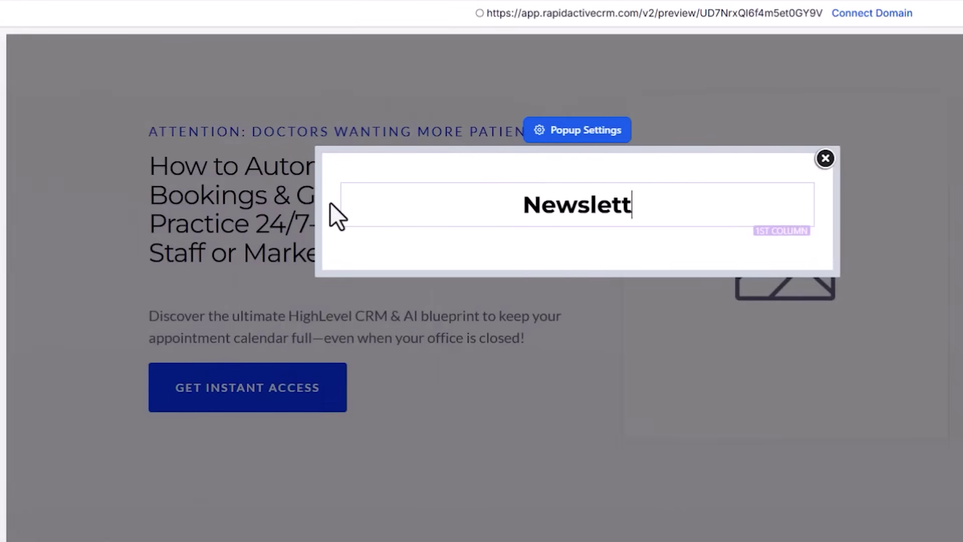
click(796, 265)
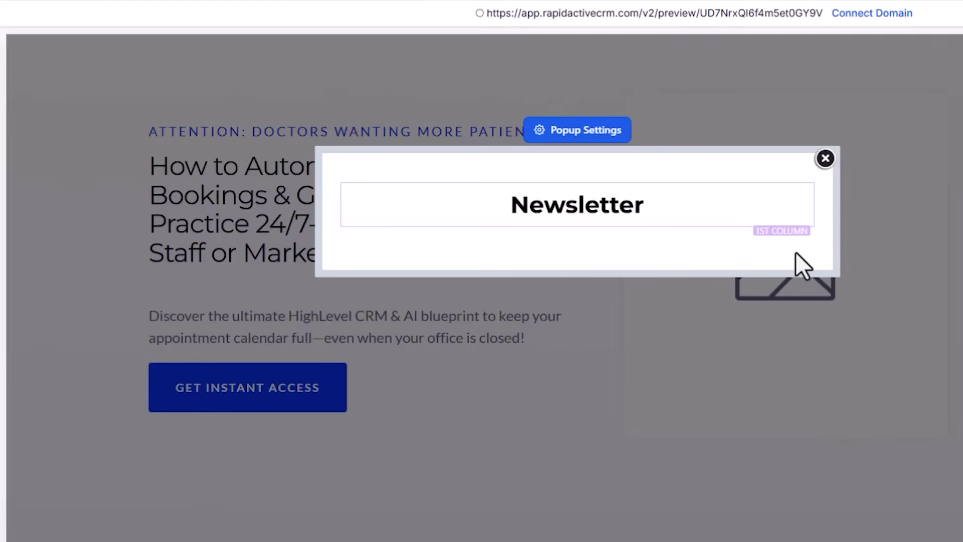
- Add a form element below the popup's headline and assign the Newsletter Form Blue Button form to it
click(576, 219)
scroll(351, 251, down, 3)
drag(285, 236, 576, 246)
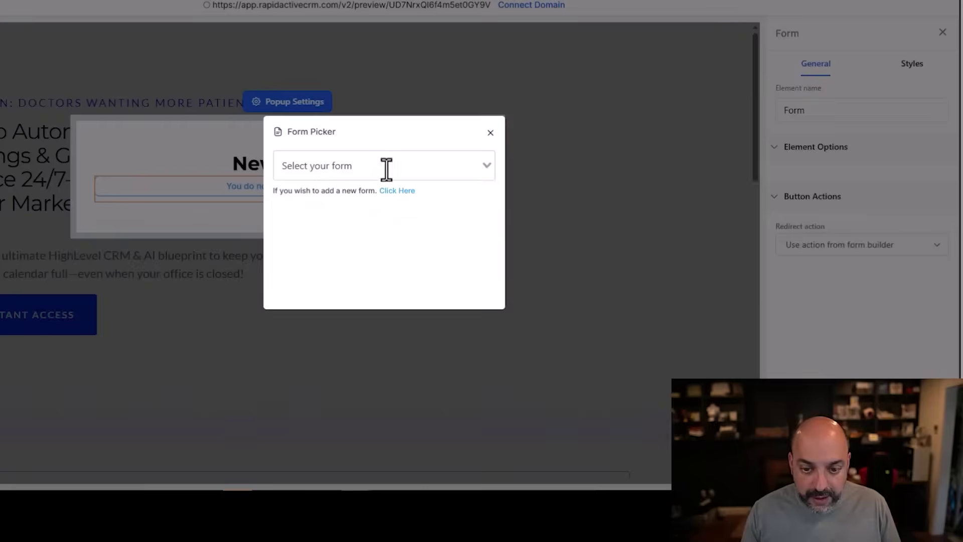
click(386, 168)
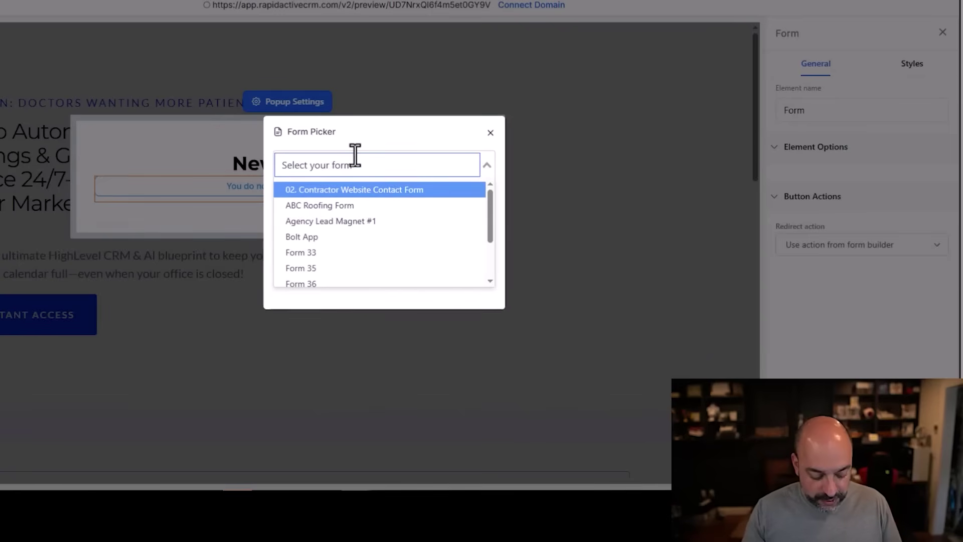
text(news)
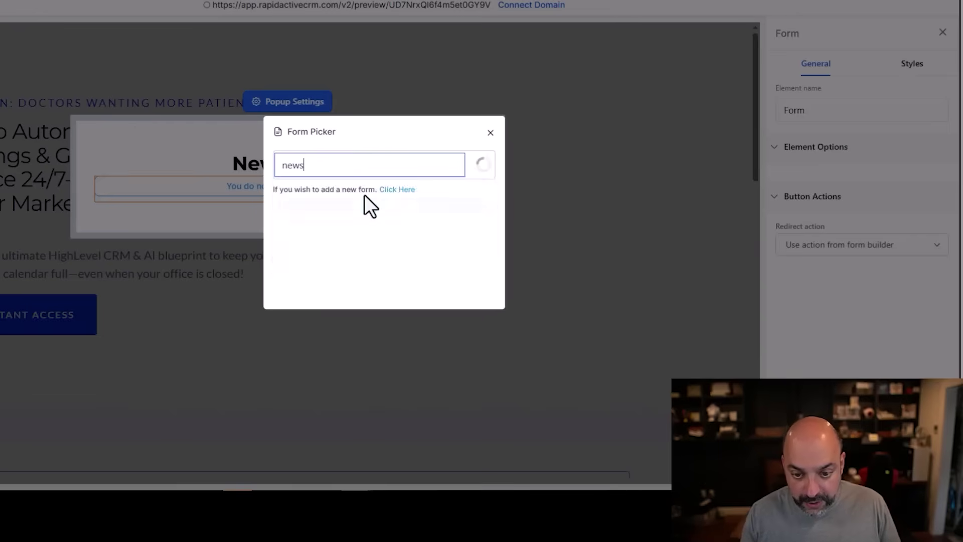
click(371, 193)
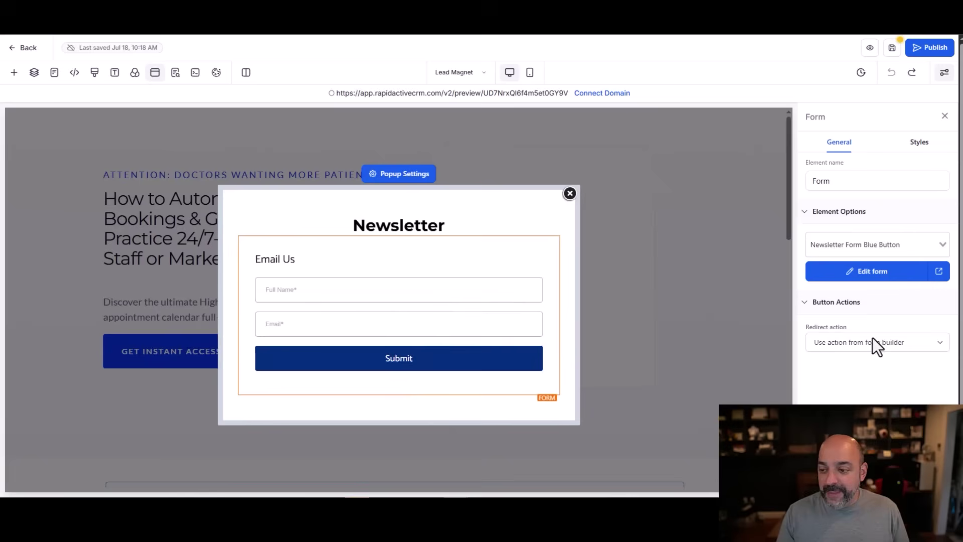
- Set the form's redirect action to Go to Next step, save the page, and dismiss the SEO Meta Data settings
click(877, 342)
click(874, 384)
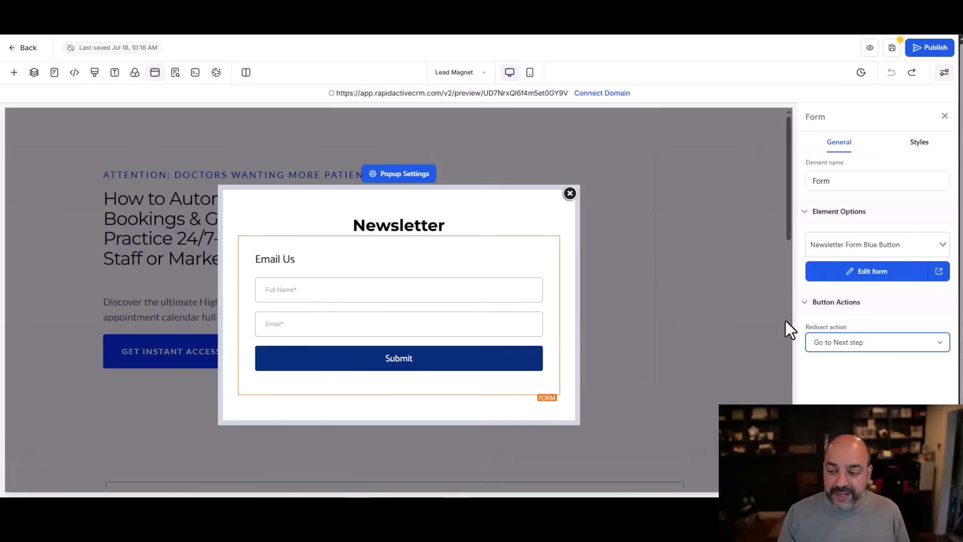
click(892, 49)
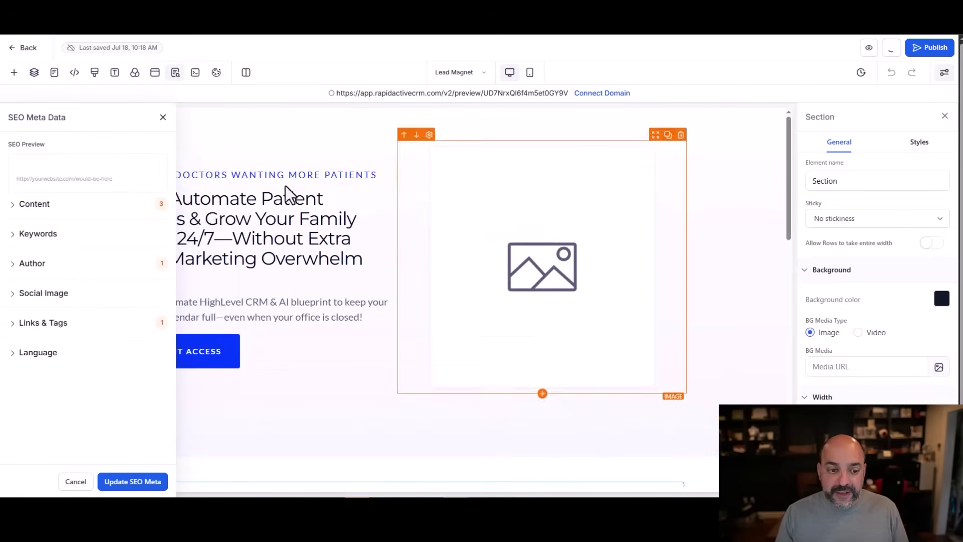
click(162, 118)
- Show the available popup choices for the Get Instant Access button's Open popup action
click(185, 353)
scroll(862, 317, down, 10)
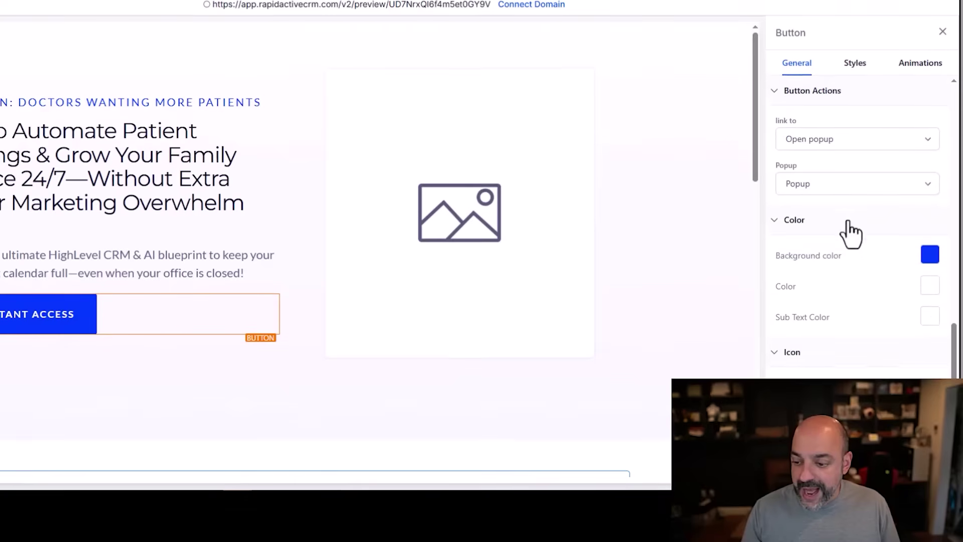
scroll(862, 351, up, 10)
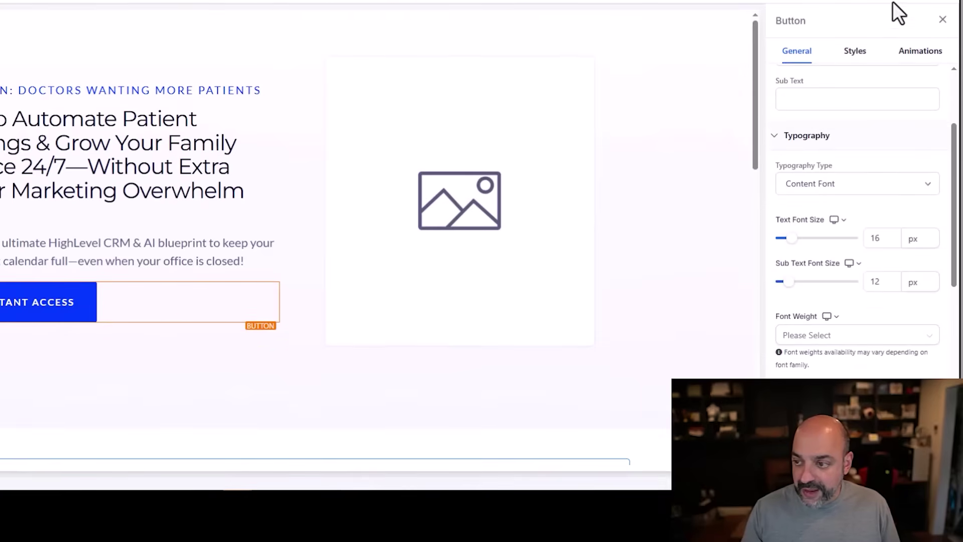
scroll(893, 190, down, 6)
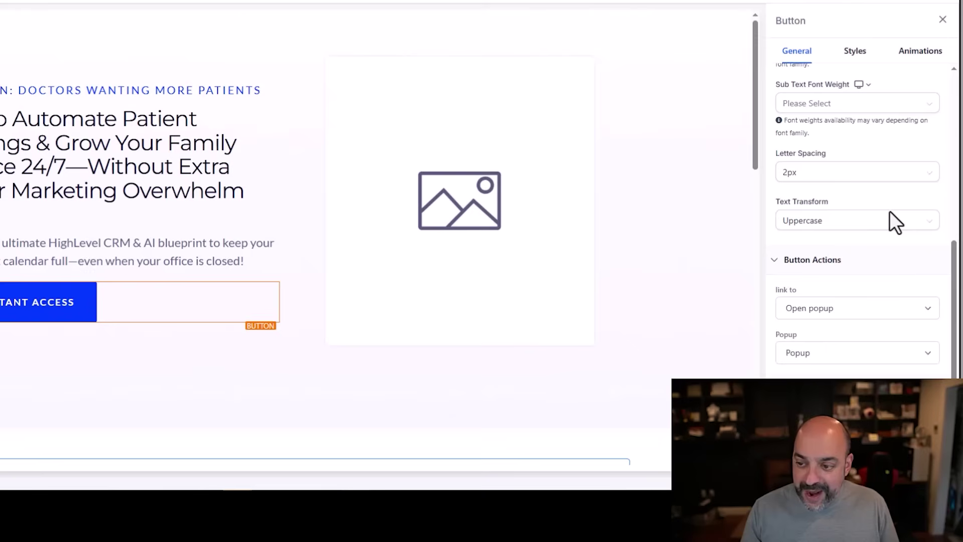
click(885, 307)
click(853, 354)
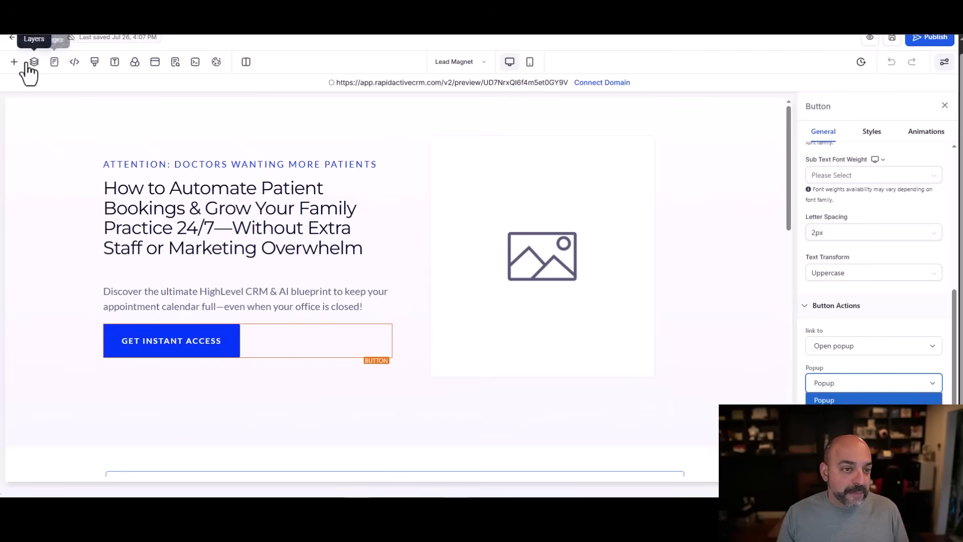
- Rename the second popup, the one with the Newsletter headline, as Popup Newsletter, save the page, and close the popup
click(155, 62)
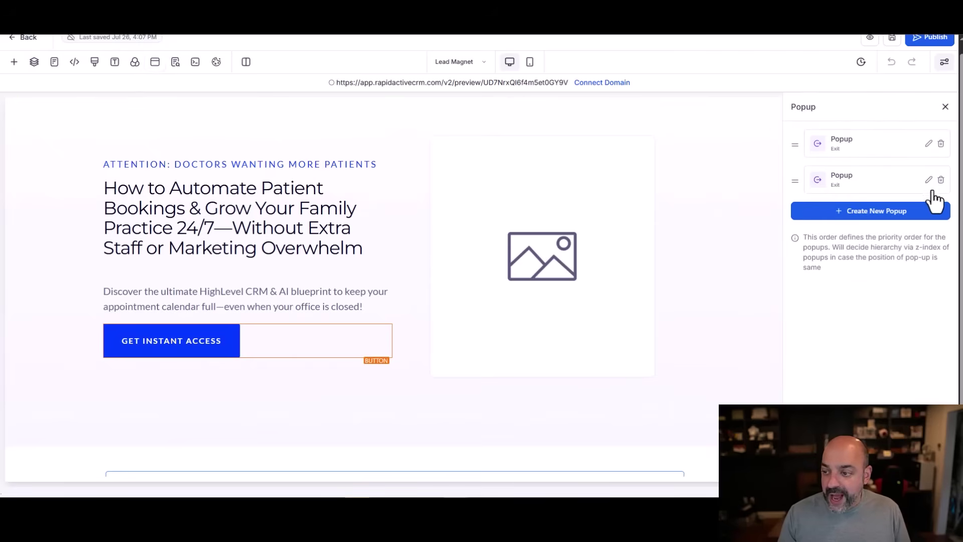
click(928, 186)
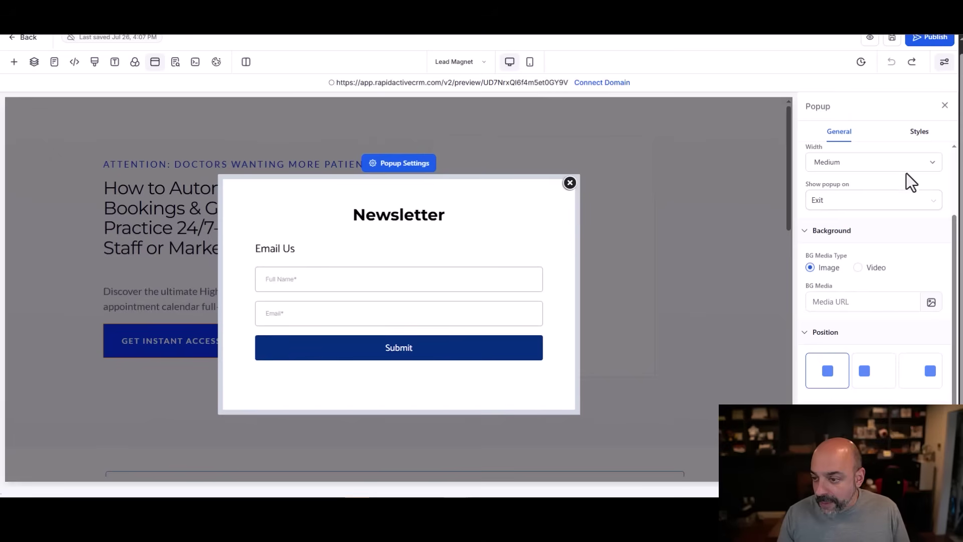
scroll(852, 186, up, 2)
click(853, 168)
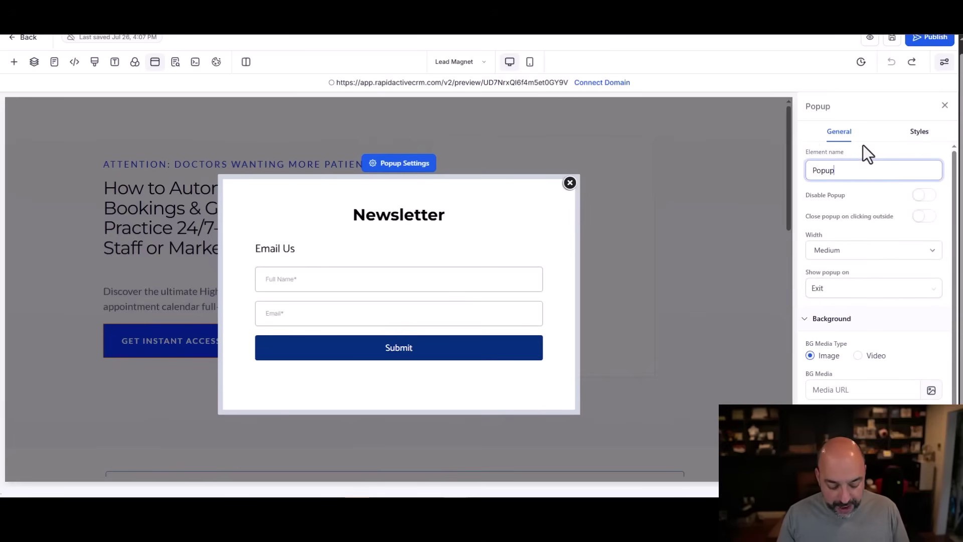
text(Newsletter)
scroll(886, 228, down, 3)
scroll(886, 227, up, 3)
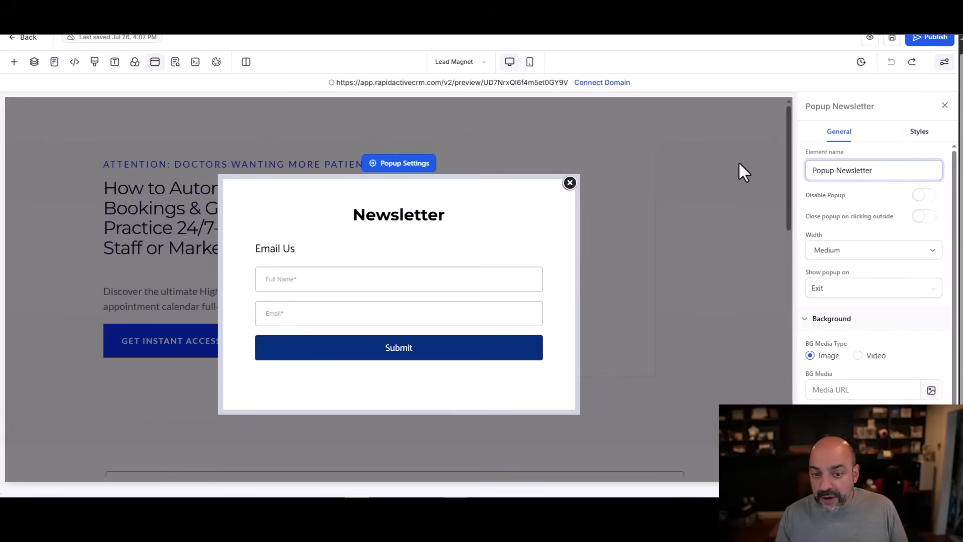
click(891, 61)
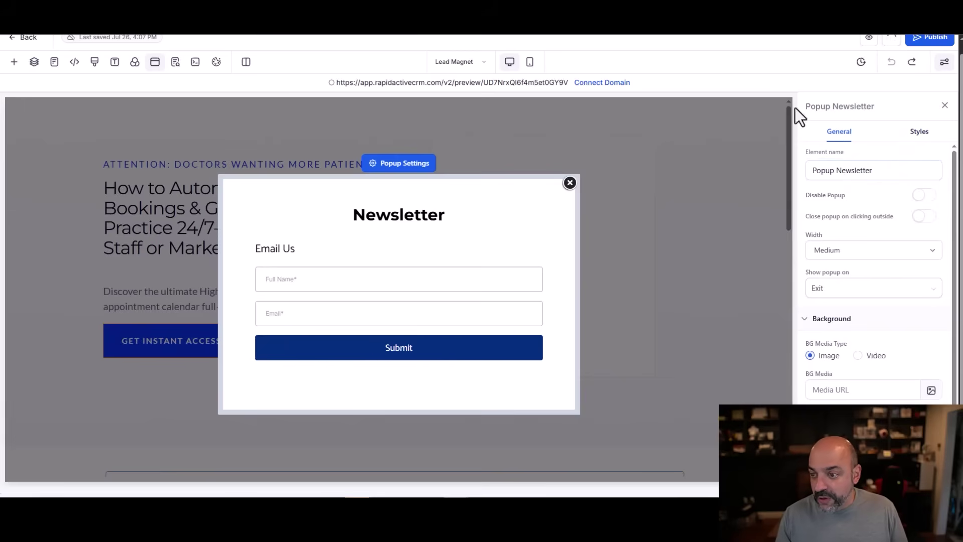
click(570, 182)
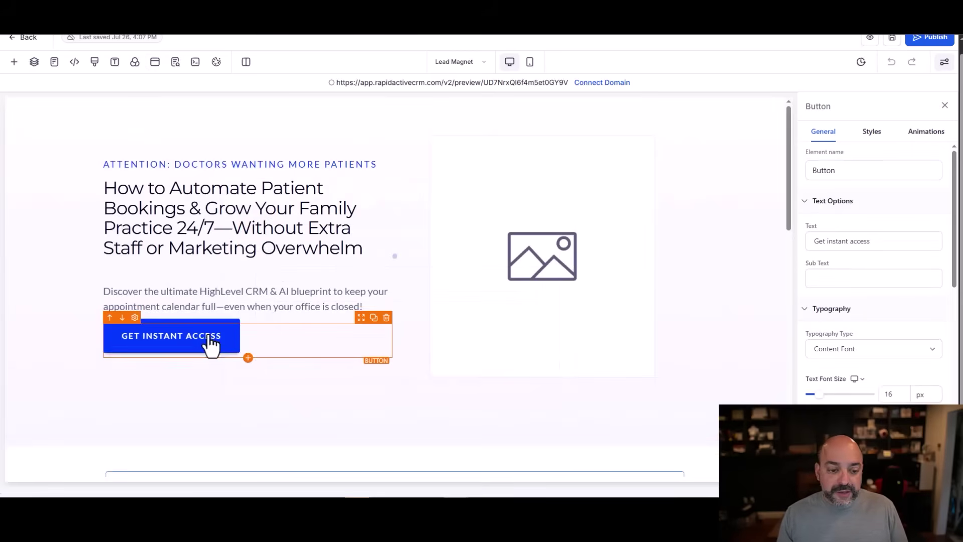
- Set the Get Instant Access button's Open popup action to Popup Newsletter
scroll(891, 266, down, 10)
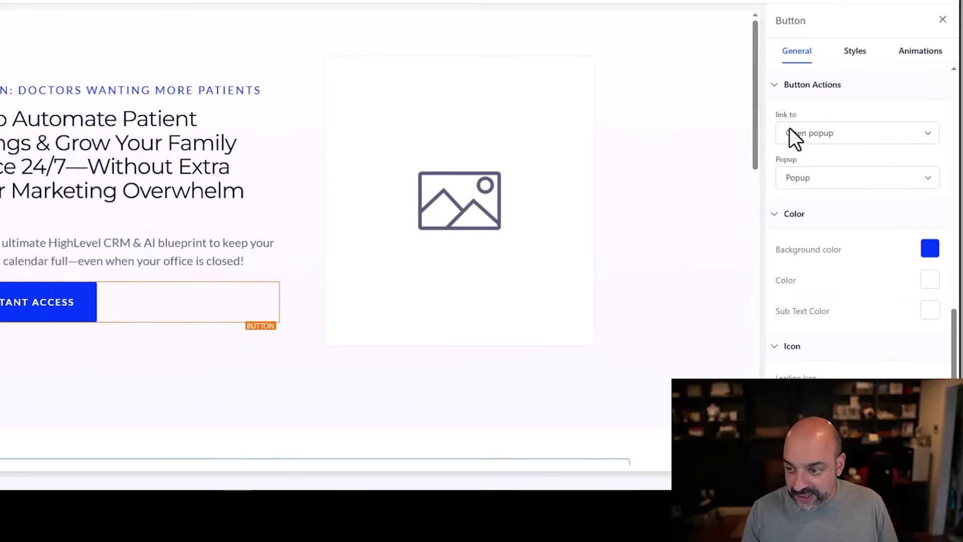
click(826, 180)
click(843, 215)
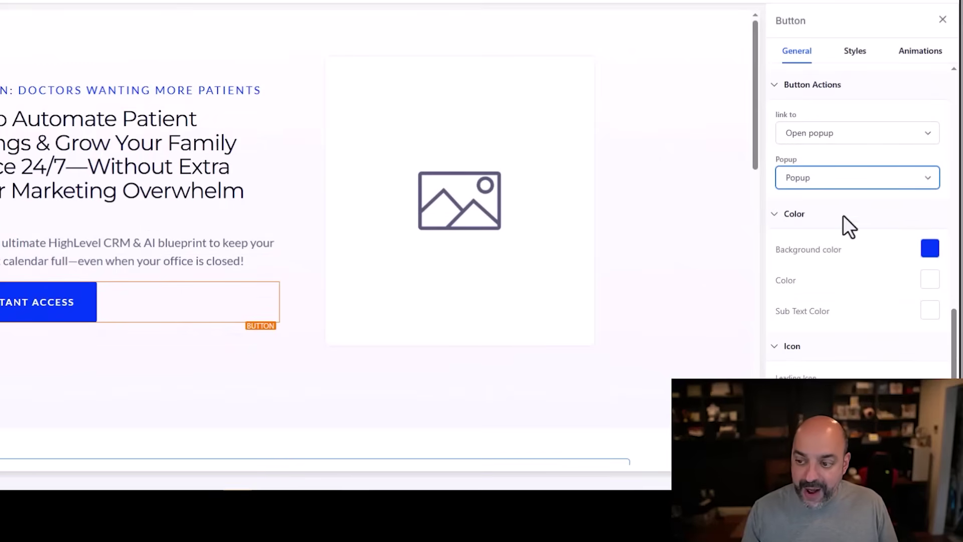
- Open the first popup on the page and add a one-column row to it
scroll(729, 185, down, 5)
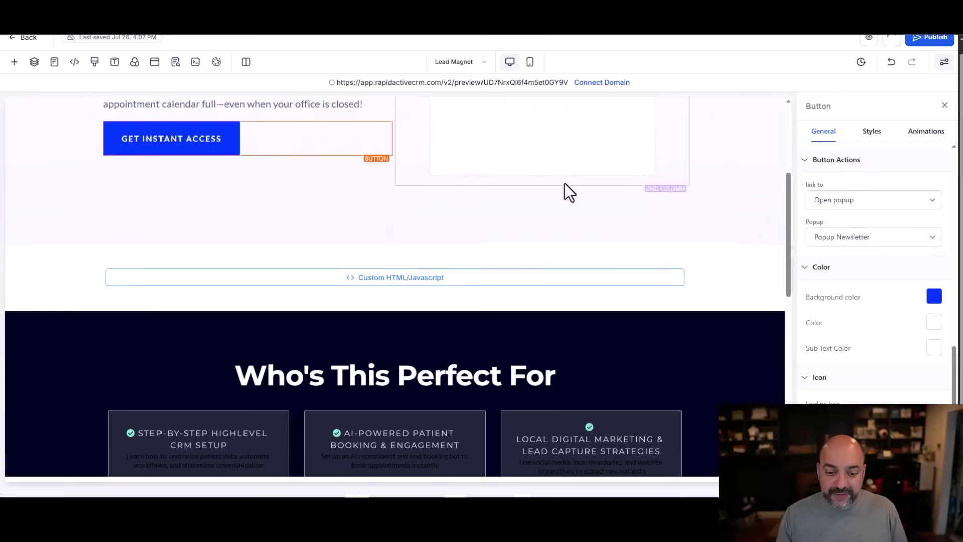
scroll(491, 126, down, 10)
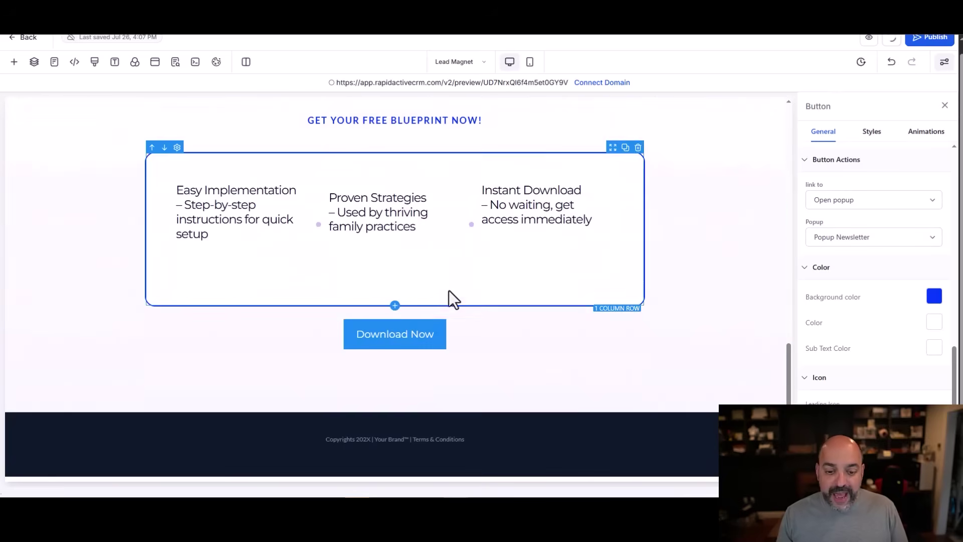
click(154, 62)
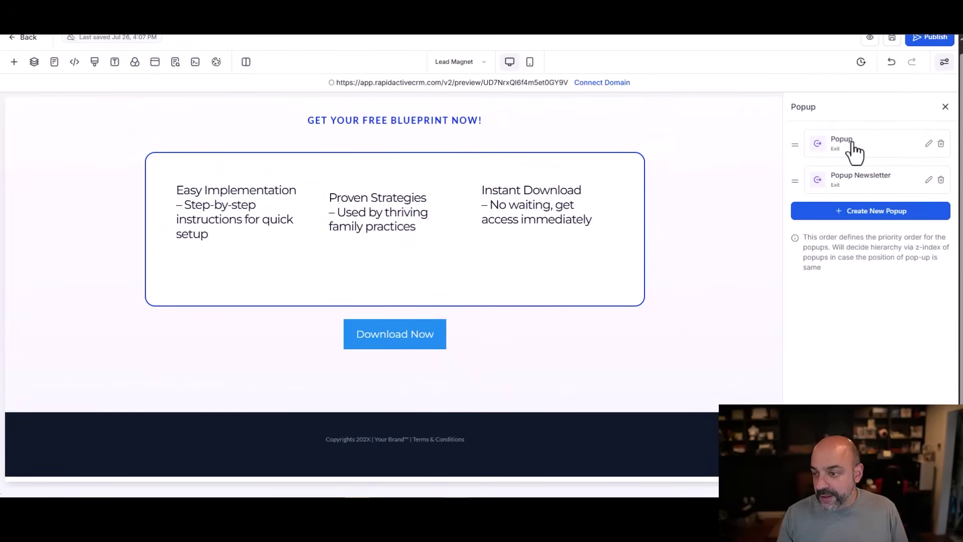
click(852, 148)
click(412, 224)
click(161, 159)
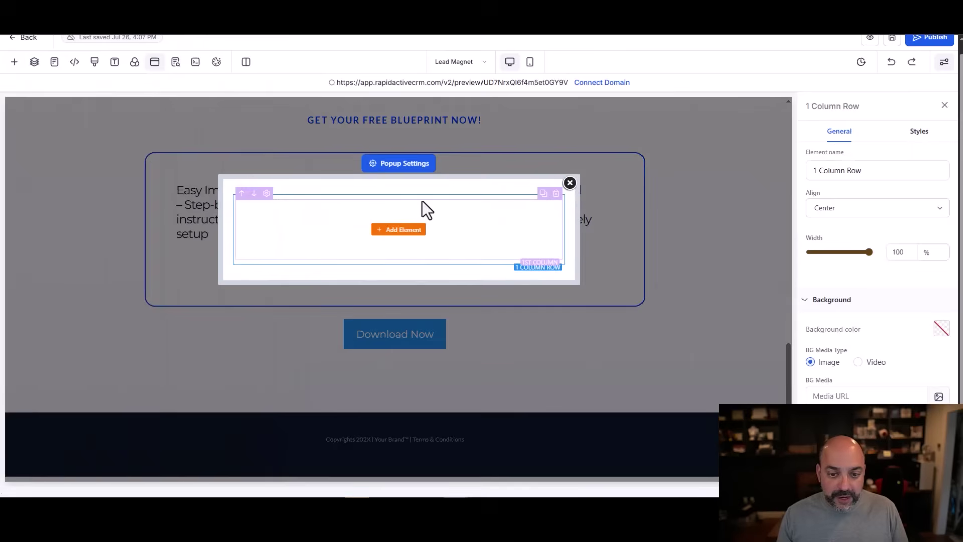
- Place a headline in the first popup's new row and change its text to "Bland Pop Up"
click(410, 234)
drag(123, 198, 318, 221)
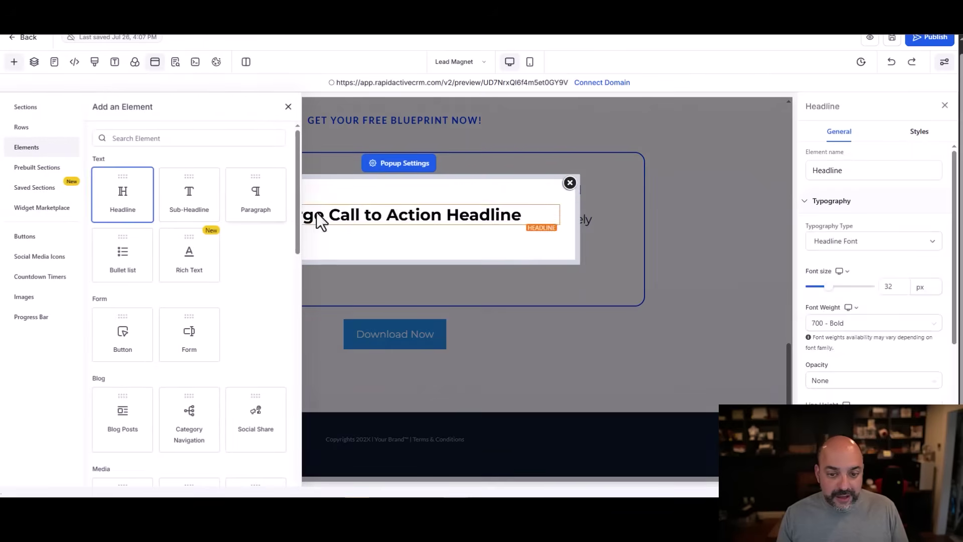
triple_click(252, 219)
text(Bland Pop Up)
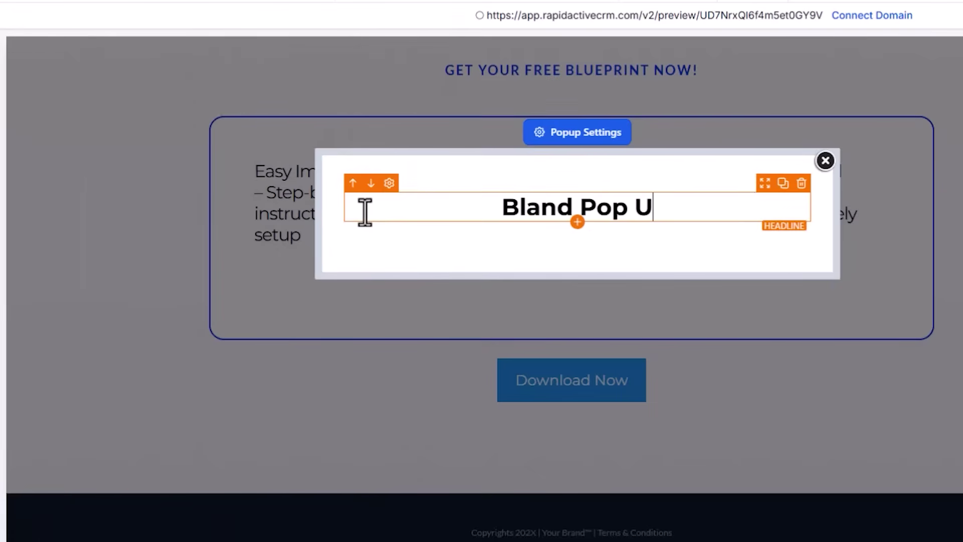
click(660, 254)
- Add a form element below the Bland Pop Up headline and assign the Agency Lead Magnet #1 form to it
click(577, 222)
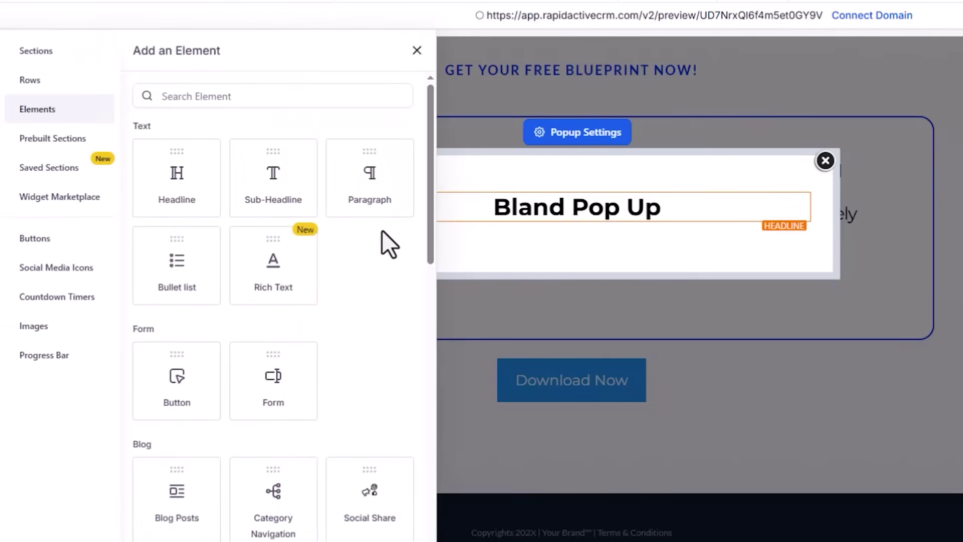
mouse_move(577, 224)
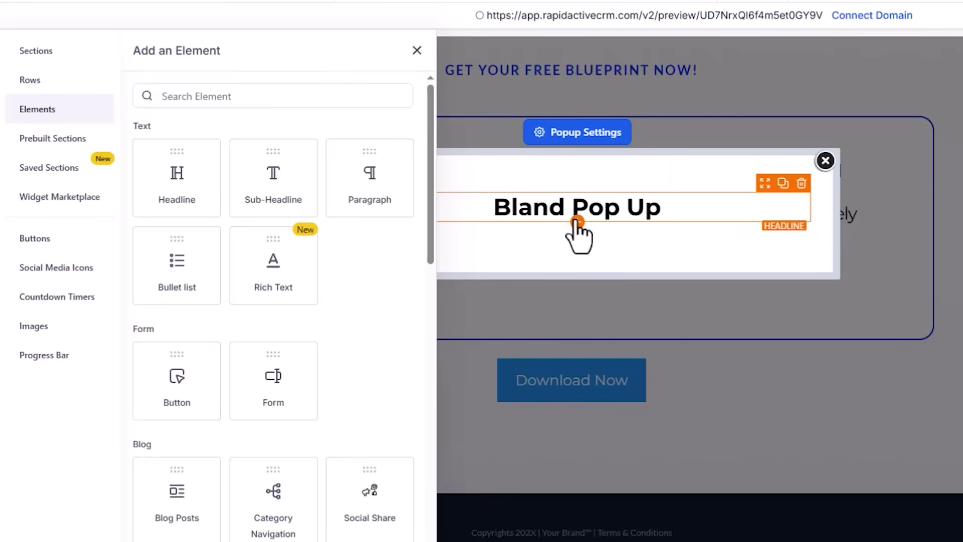
scroll(321, 248, down, 4)
scroll(263, 254, up, 1)
drag(273, 236, 563, 272)
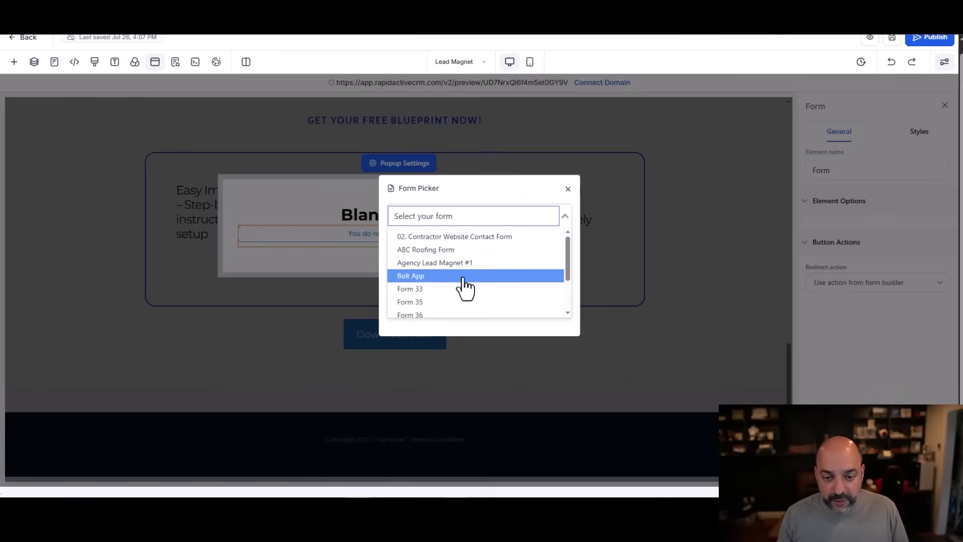
click(470, 264)
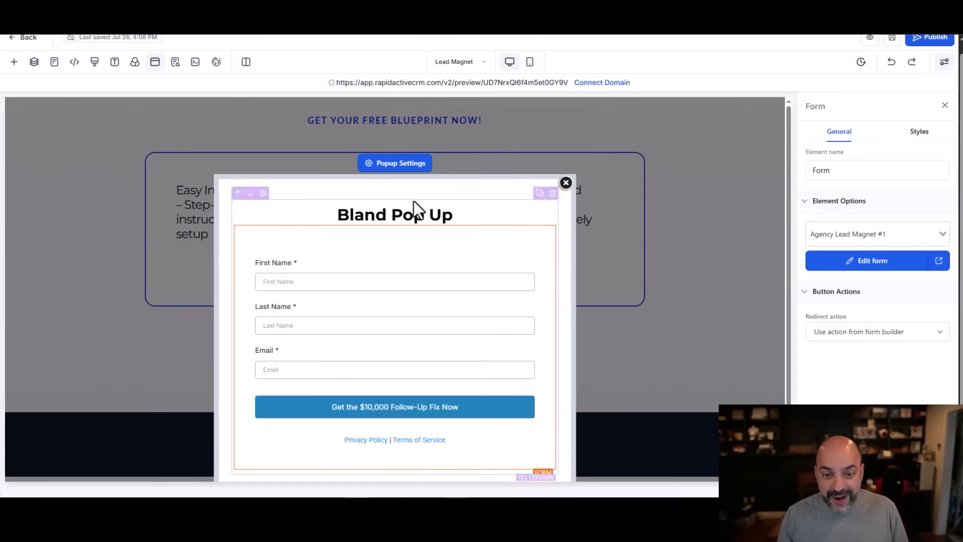
- Rename the popup with the Bland Pop Up headline as Popup Agency form and close it
click(404, 164)
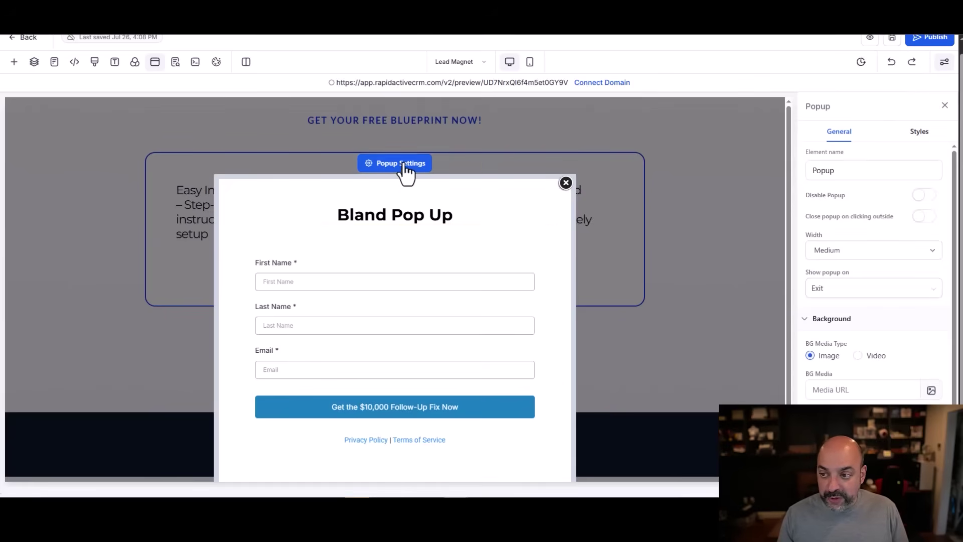
click(855, 170)
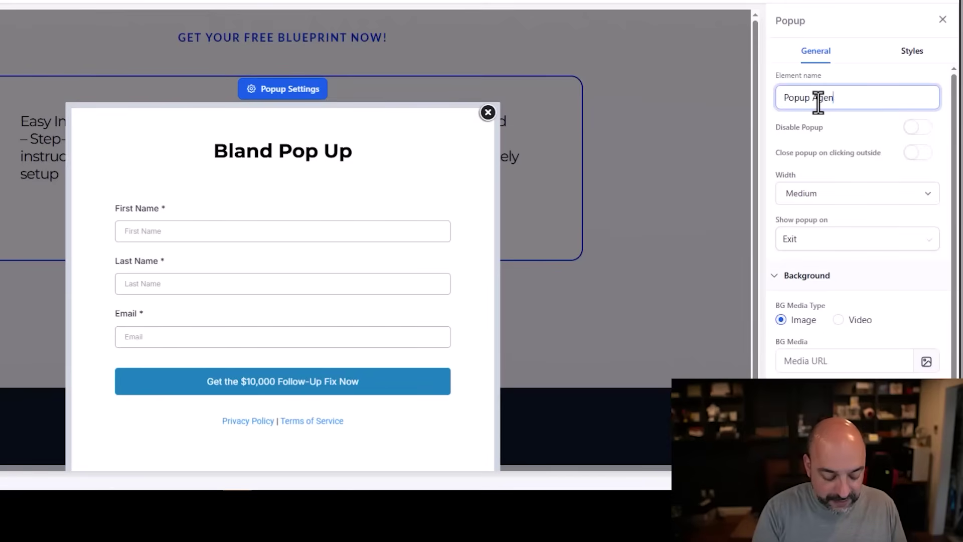
text(Agency form)
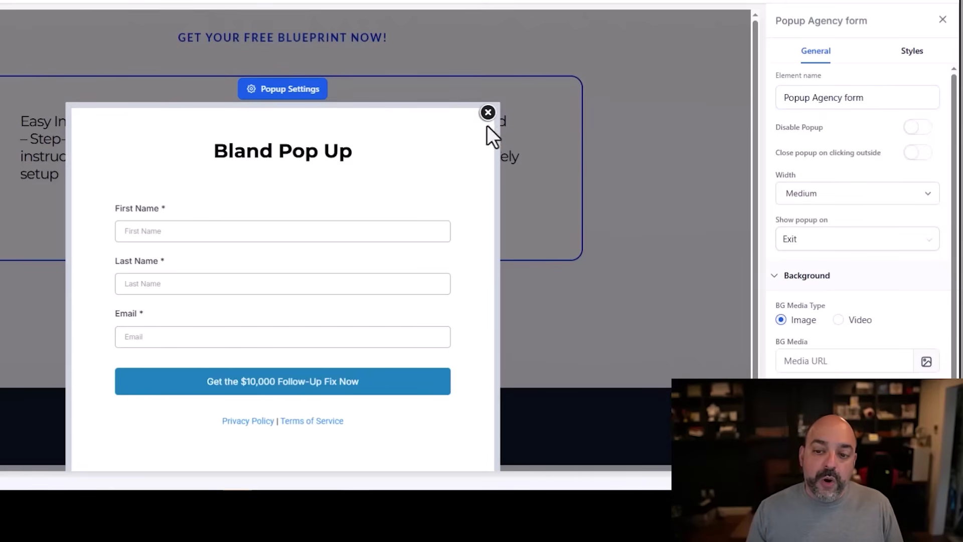
click(488, 113)
- Check which popup the Download Now button near the page footer is linked to
scroll(322, 294, up, 5)
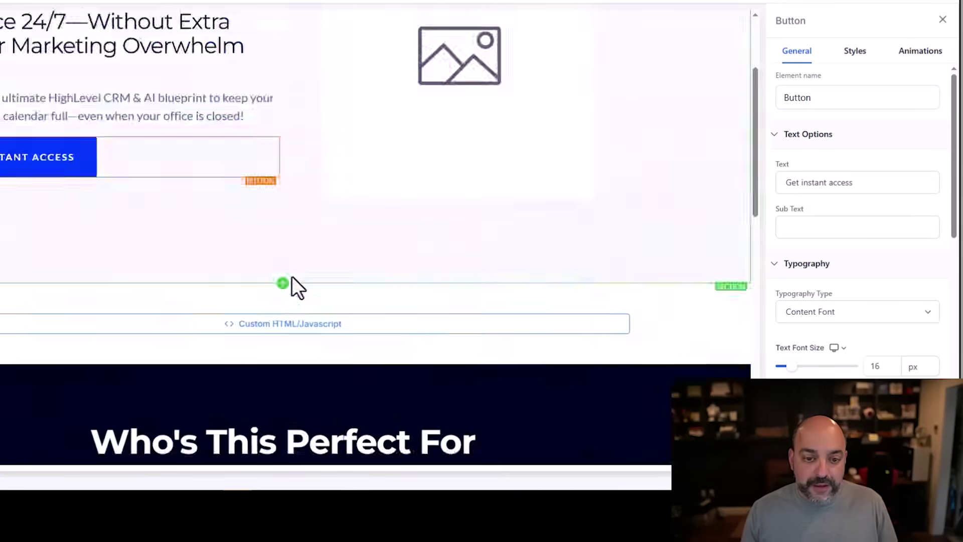
scroll(197, 344, down, 10)
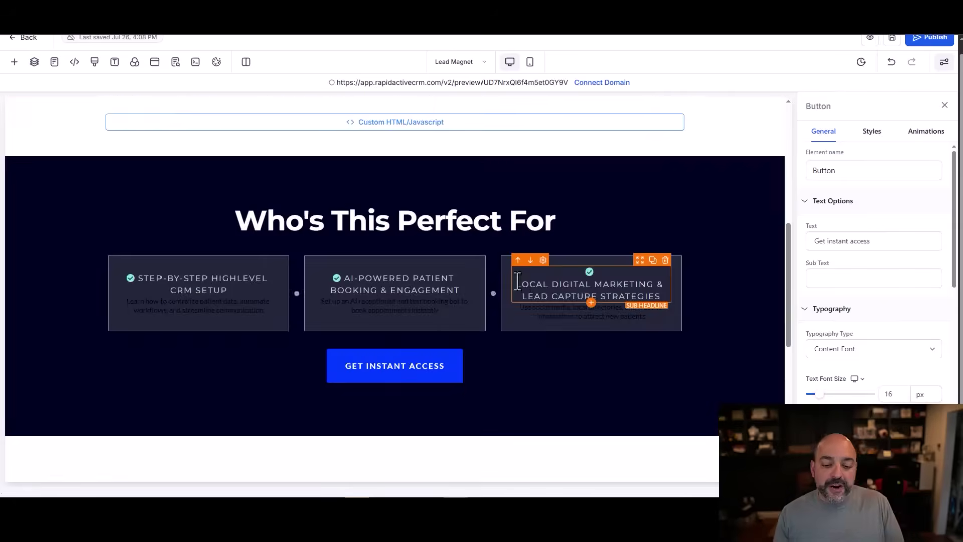
click(422, 335)
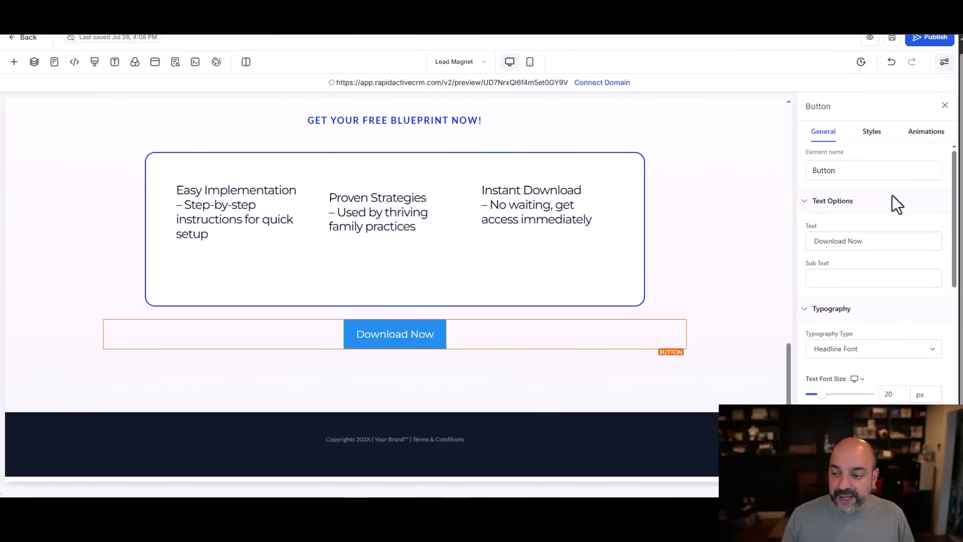
scroll(882, 236, down, 6)
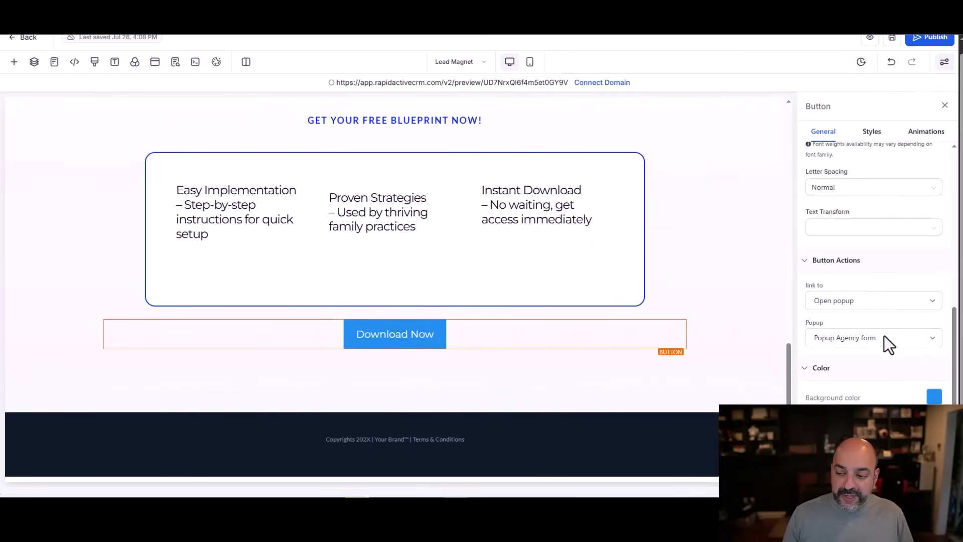
click(884, 339)
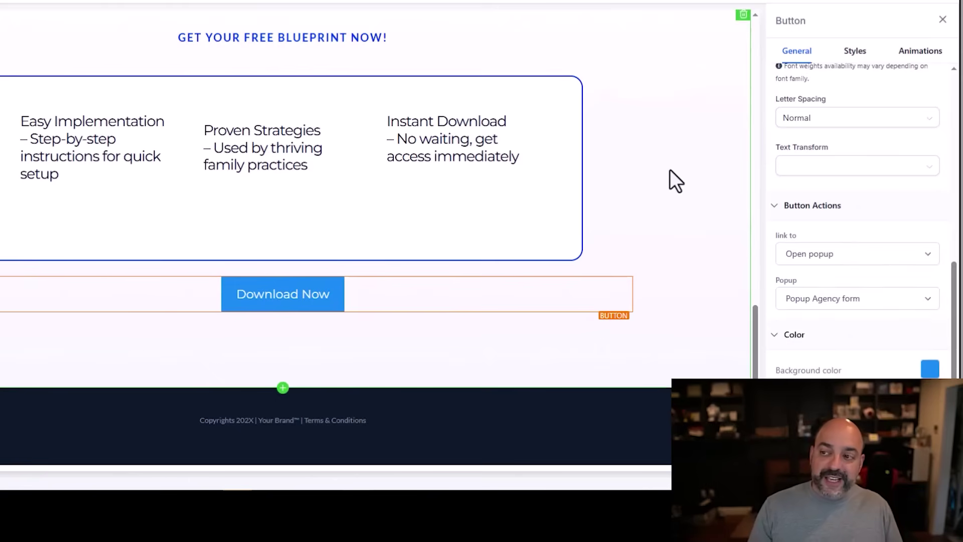
click(674, 180)
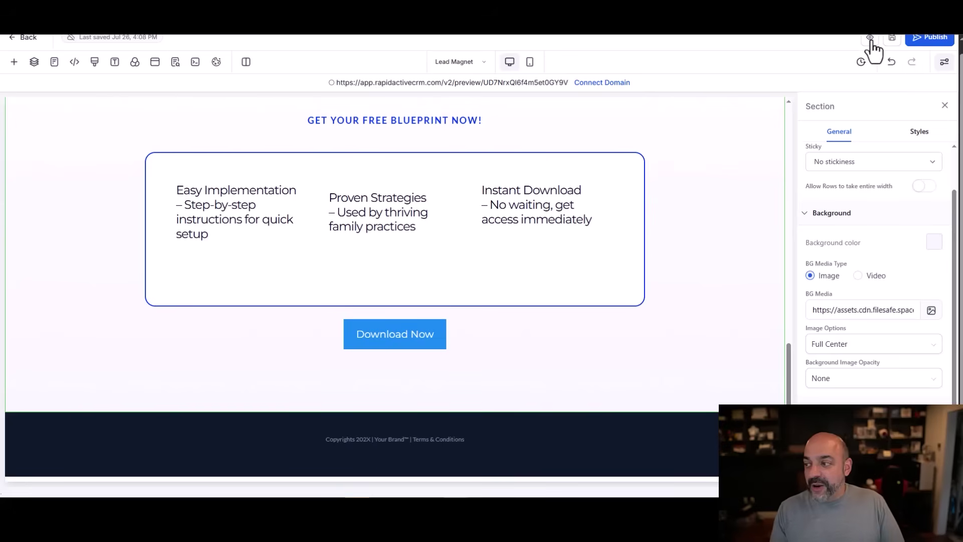
- Preview the funnel page and test the popups opened by the Get Instant Access and Download Now buttons
click(869, 40)
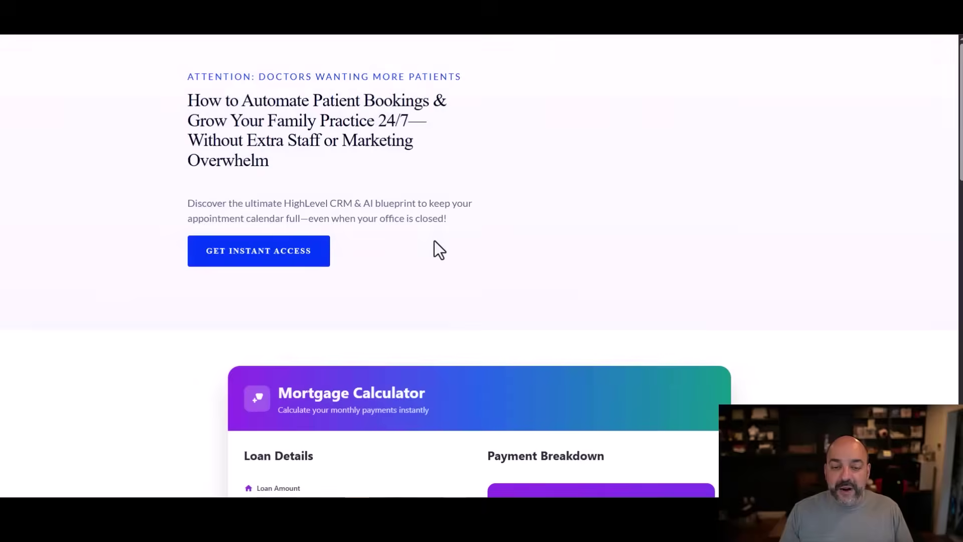
click(257, 279)
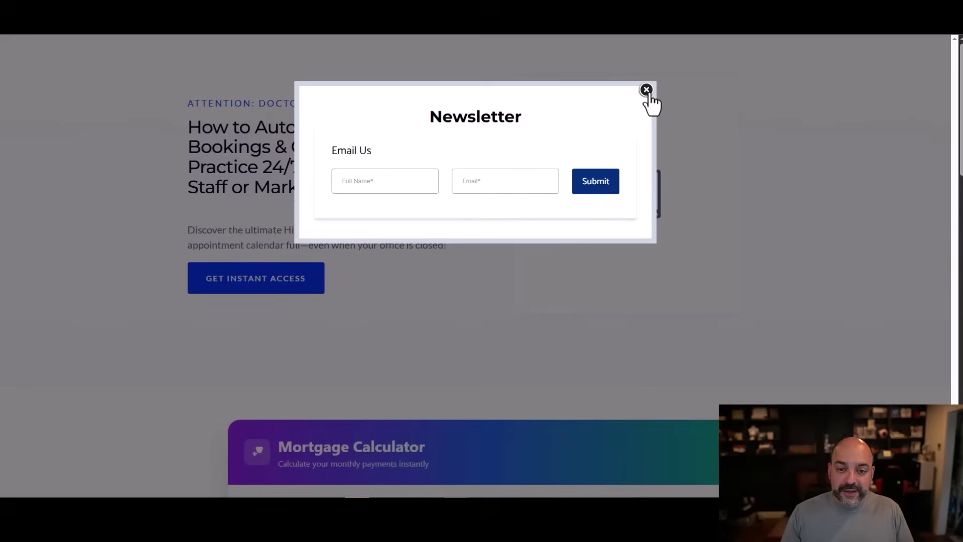
click(646, 90)
scroll(448, 271, down, 10)
scroll(448, 271, down, 10)
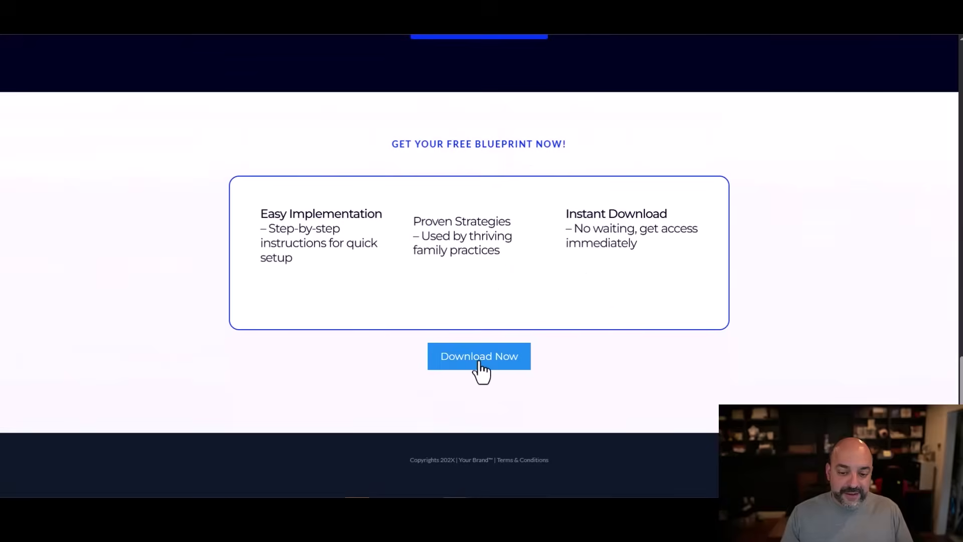
click(476, 359)
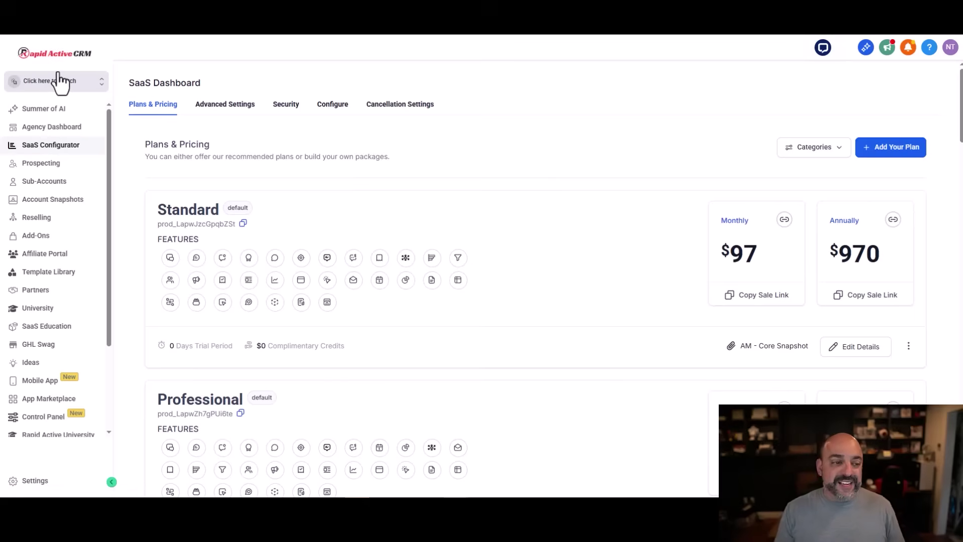
- Open the SaaS cancellation settings and review the cancellation reasons and the discount offer notice
click(378, 106)
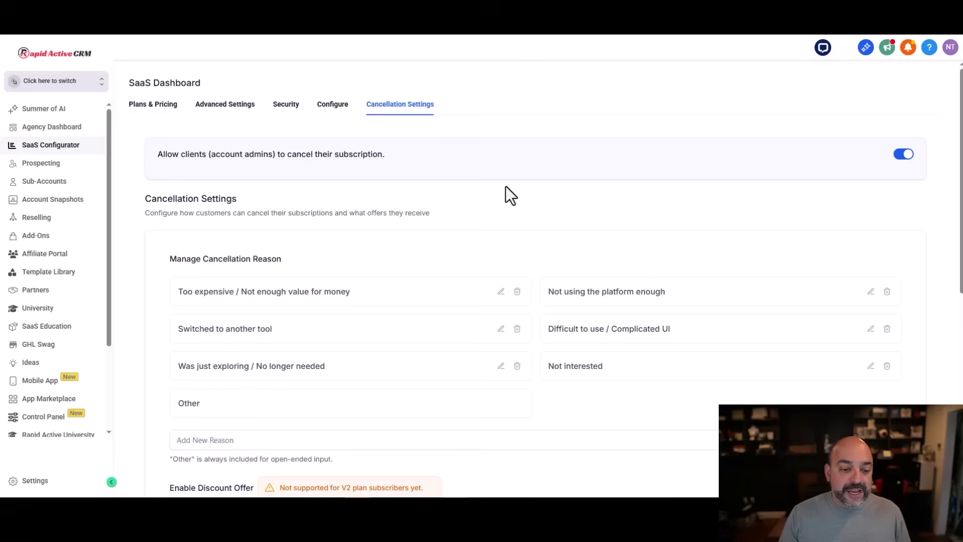
scroll(500, 183, down, 1)
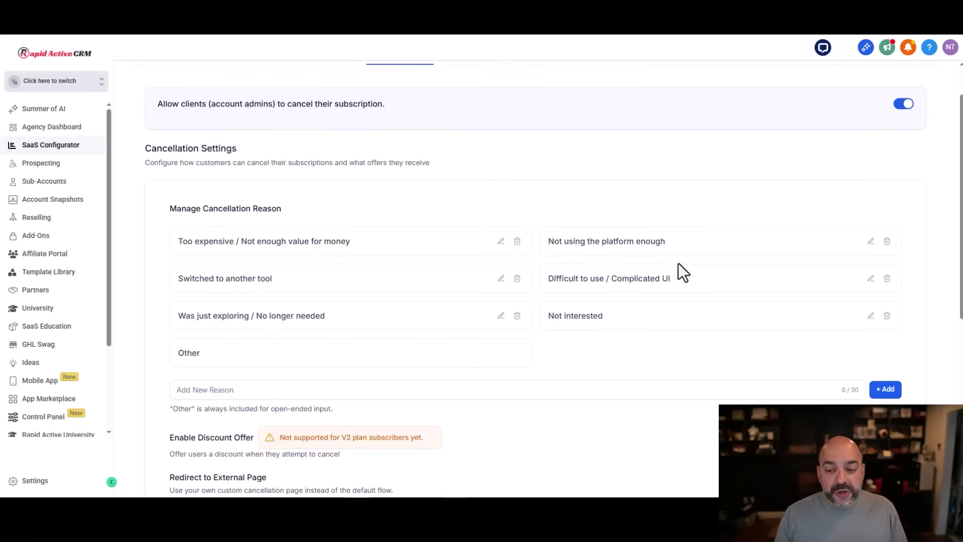
scroll(508, 272, up, 1)
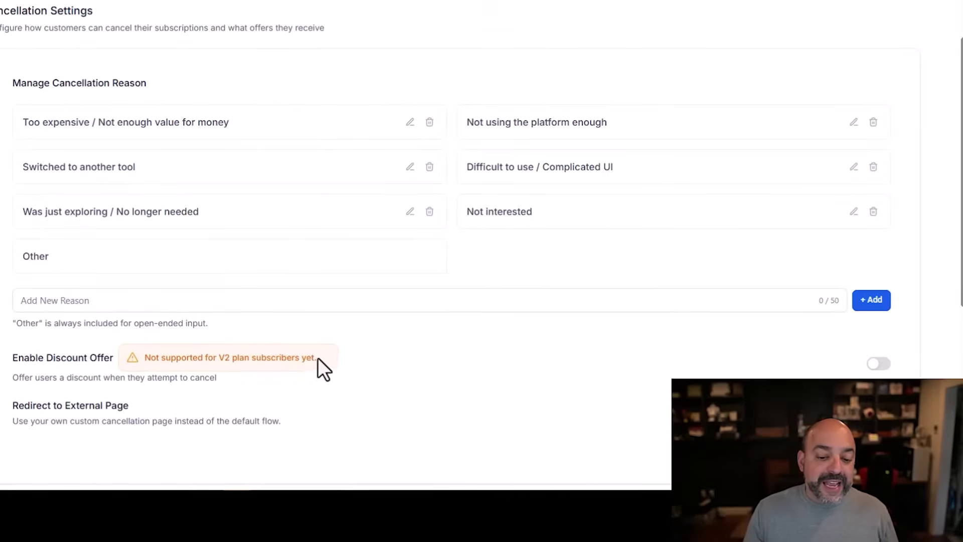
drag(318, 357, 216, 357)
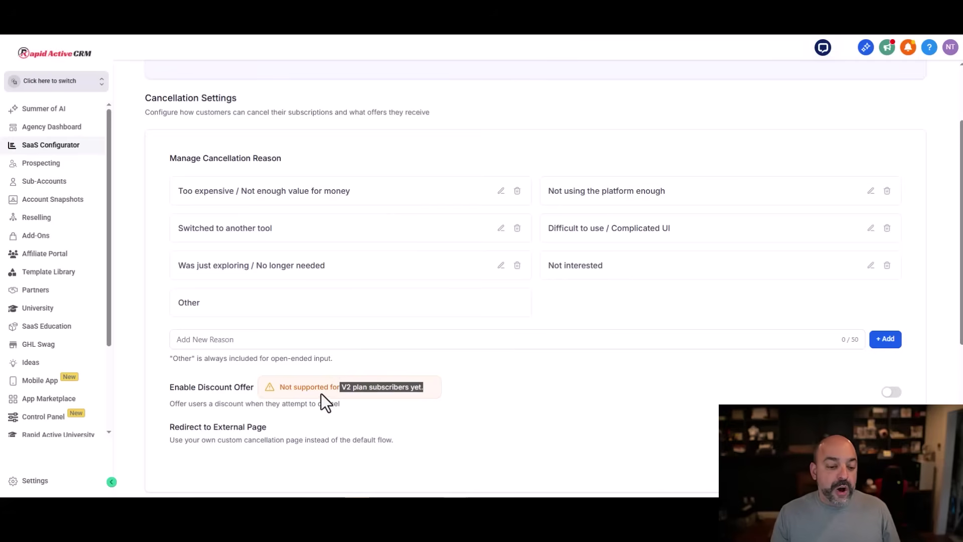
- Enable the discount offer for cancelling clients and set the discount percentage to 25
click(898, 392)
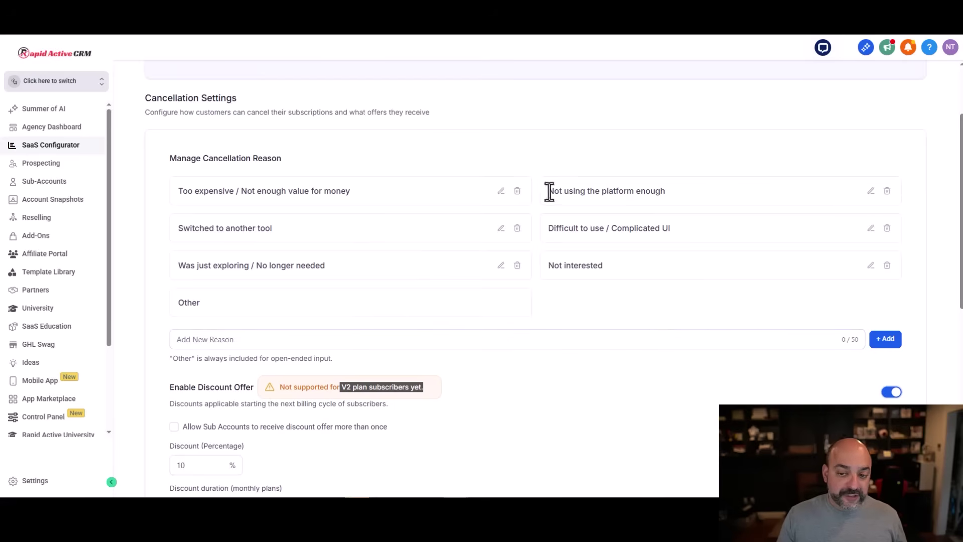
scroll(495, 211, down, 5)
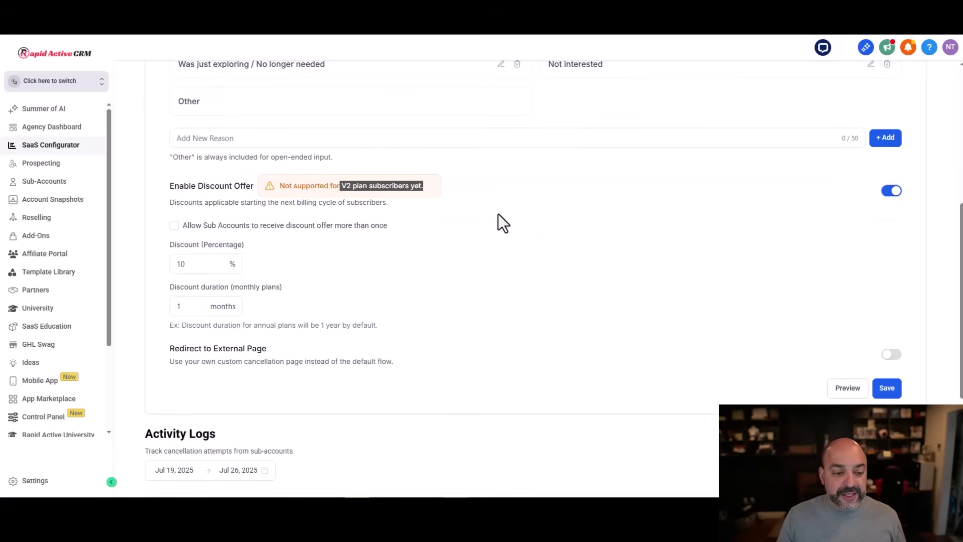
drag(203, 261, 134, 257)
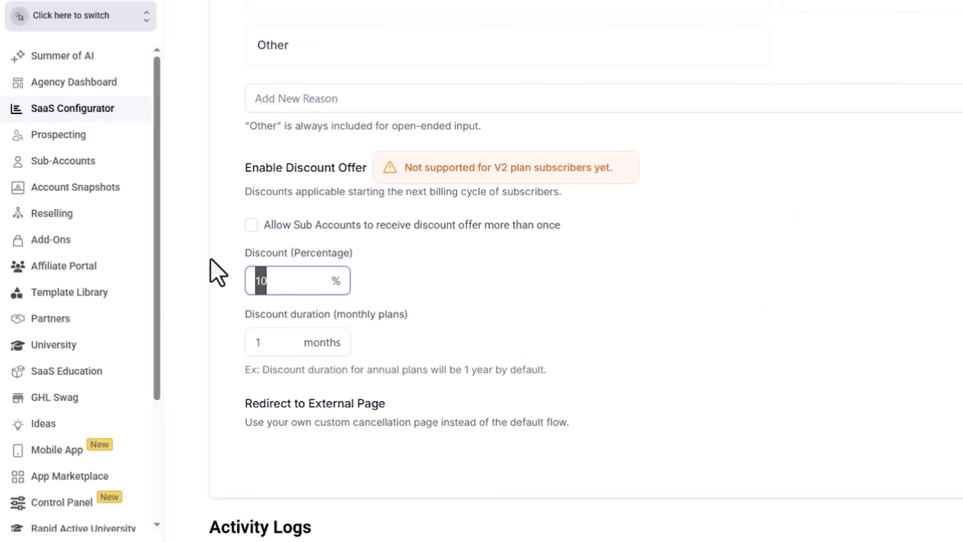
text(25)
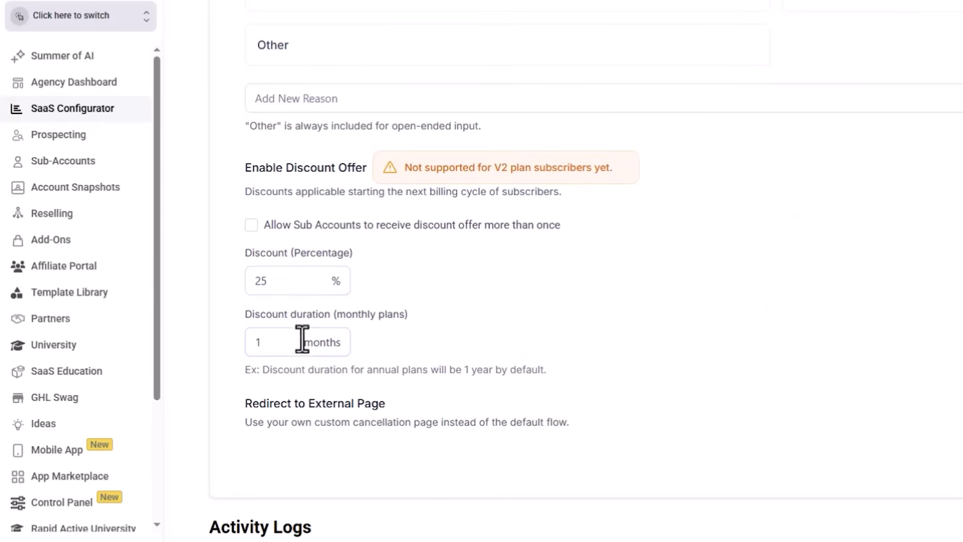
scroll(727, 350, down, 3)
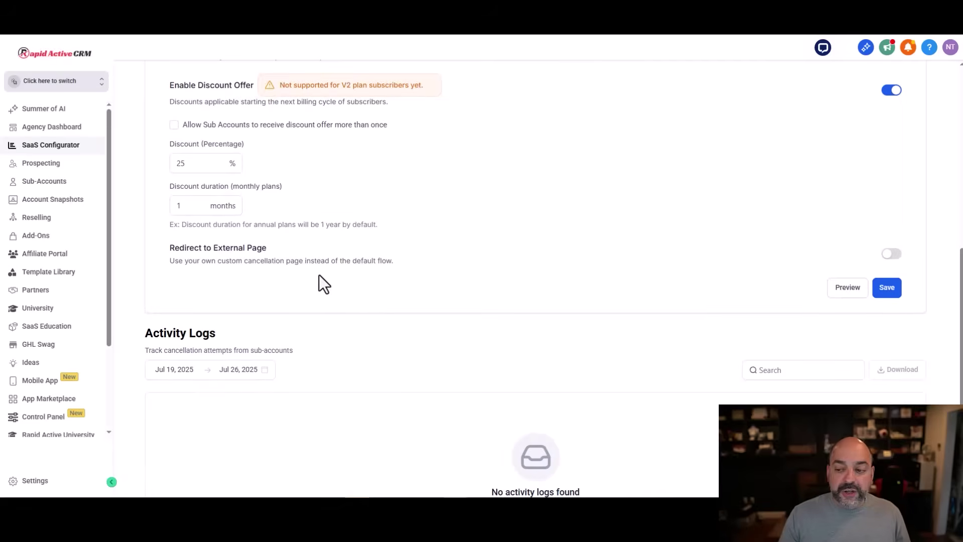
scroll(874, 265, up, 5)
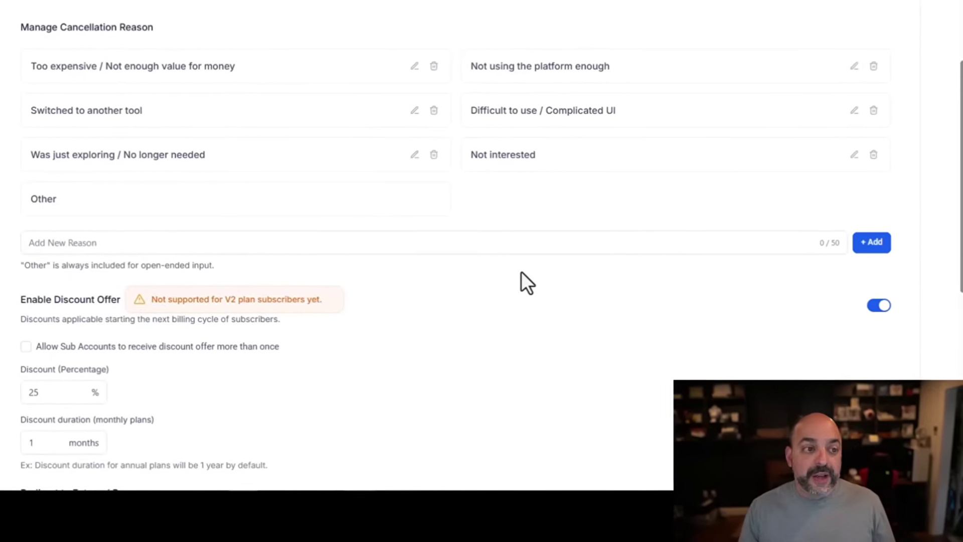
scroll(617, 311, up, 2)
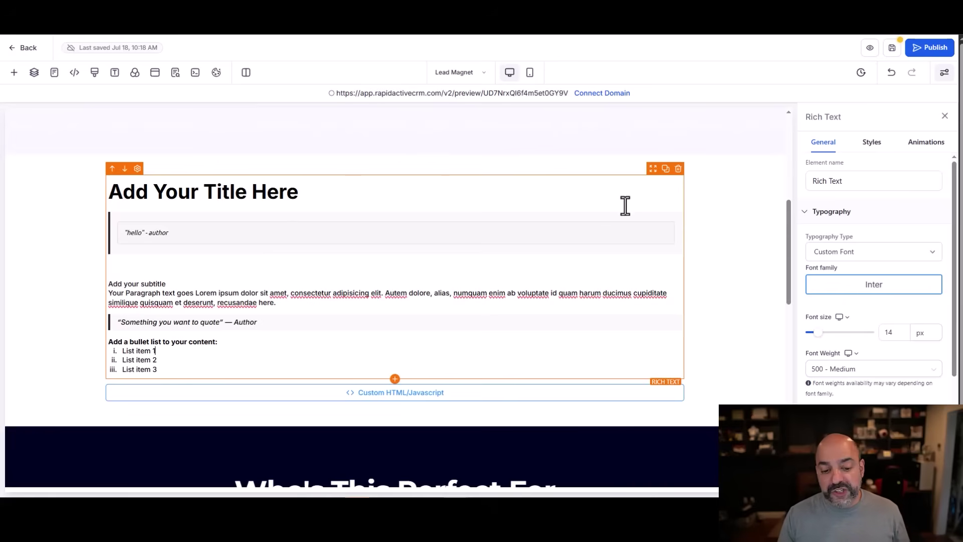
- Delete the existing rich text element and insert a fresh Rich Text element in the section with the Custom HTML/Javascript block
click(678, 169)
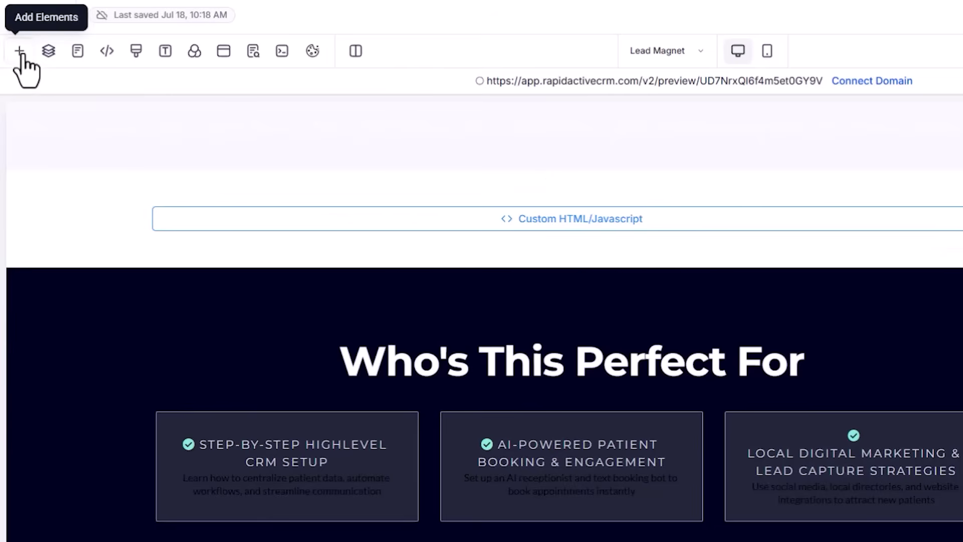
click(20, 51)
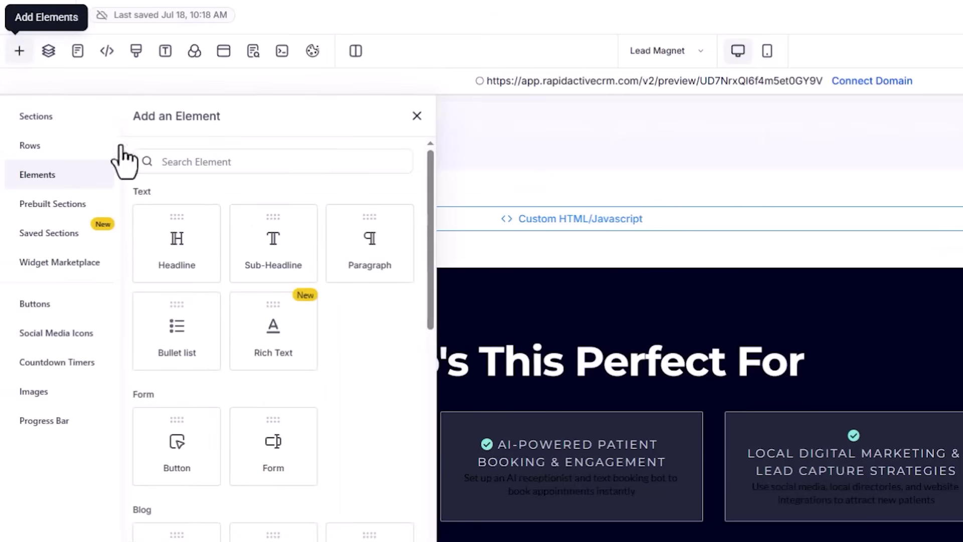
drag(262, 338, 525, 370)
scroll(381, 401, up, 3)
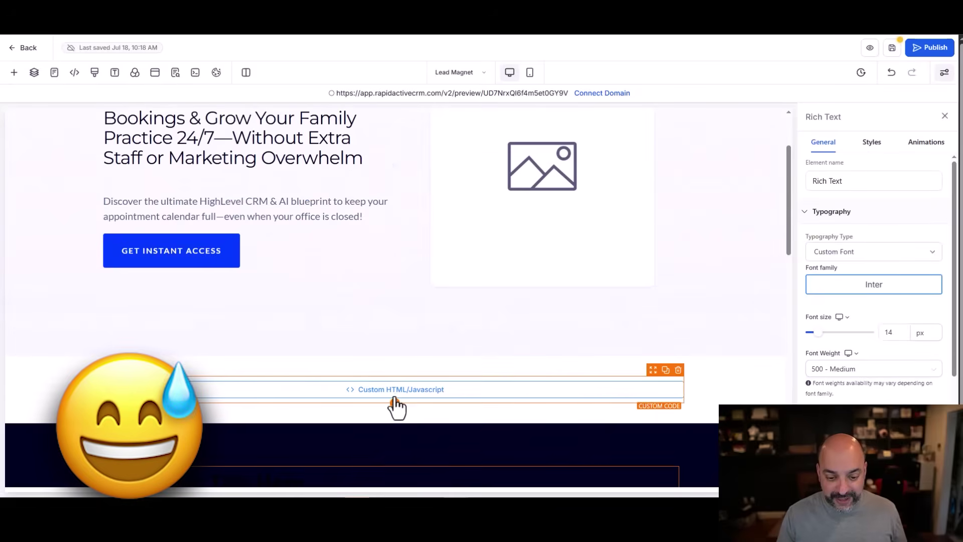
click(395, 403)
drag(181, 256, 386, 399)
scroll(379, 384, down, 4)
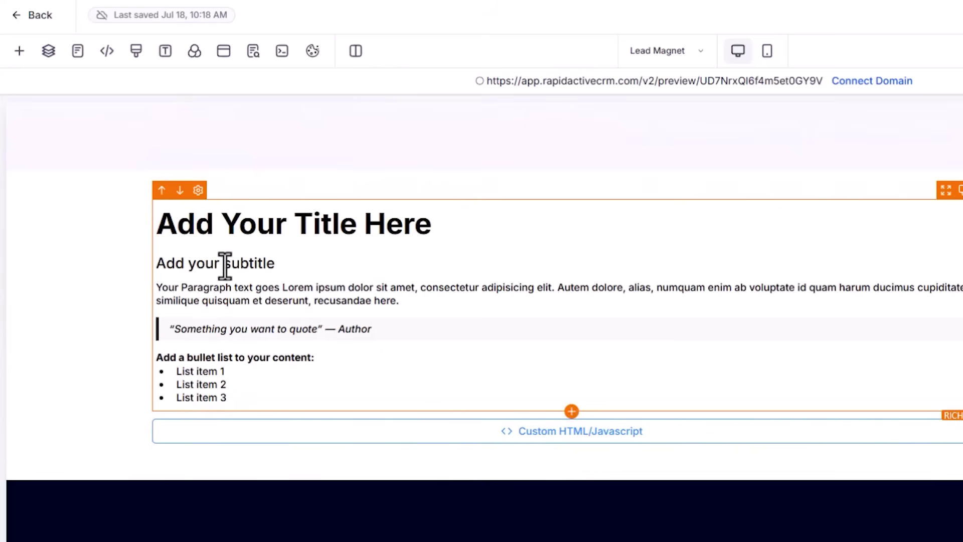
- Add the lines "dog", "cat" and "parrot" below the subtitle in the rich text element
click(294, 265)
key(Return)
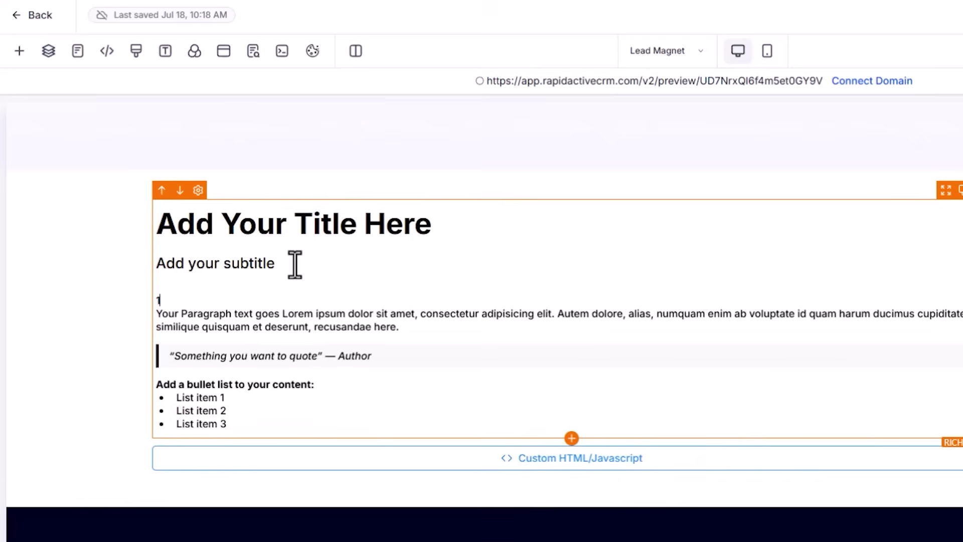
text(dog)
key(Return)
text(cat)
key(Return)
text(parro)
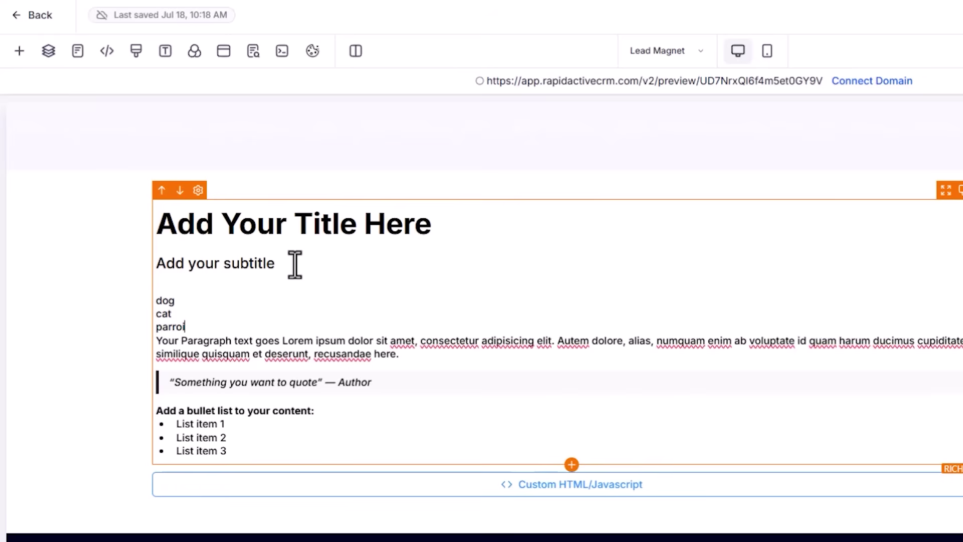
text(t)
- Format the dog, cat and parrot lines as a bulleted list
drag(187, 327, 153, 288)
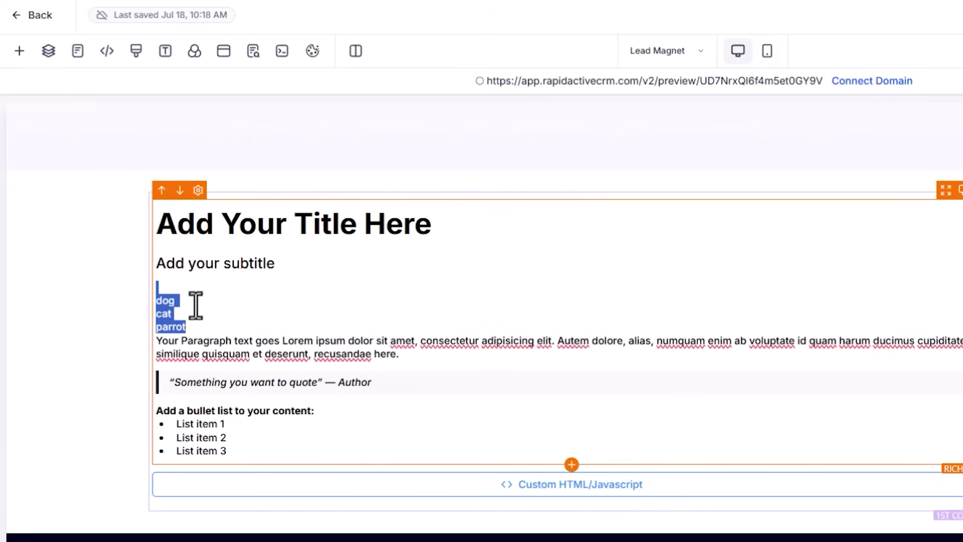
mouse_move(456, 363)
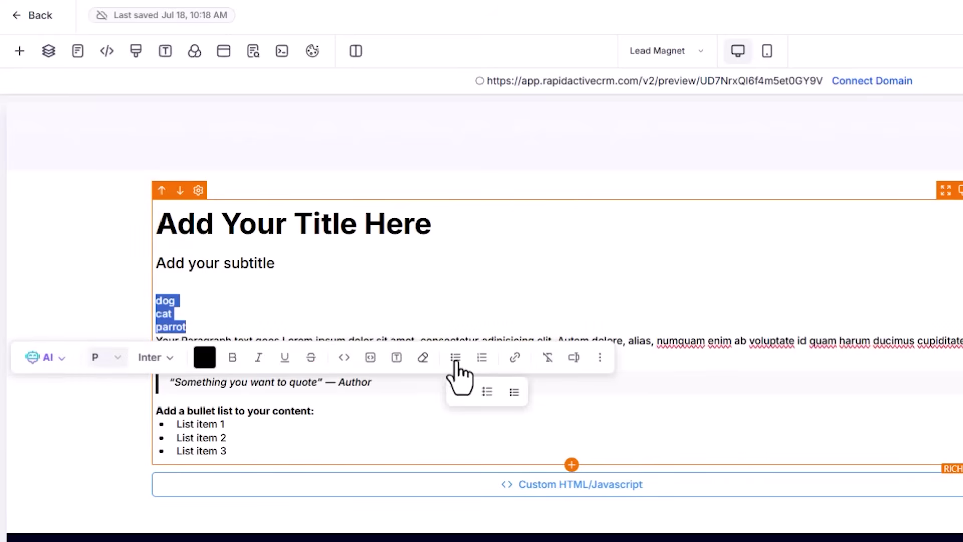
click(460, 392)
click(448, 307)
- Add the line "I am here" below the animal list and format it as a block quote
click(233, 322)
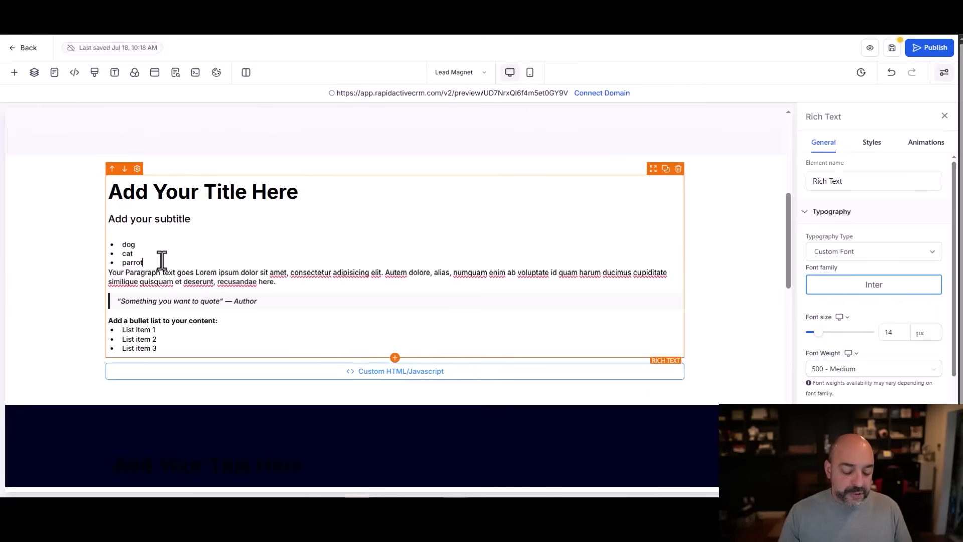
key(Return)
key(Return)
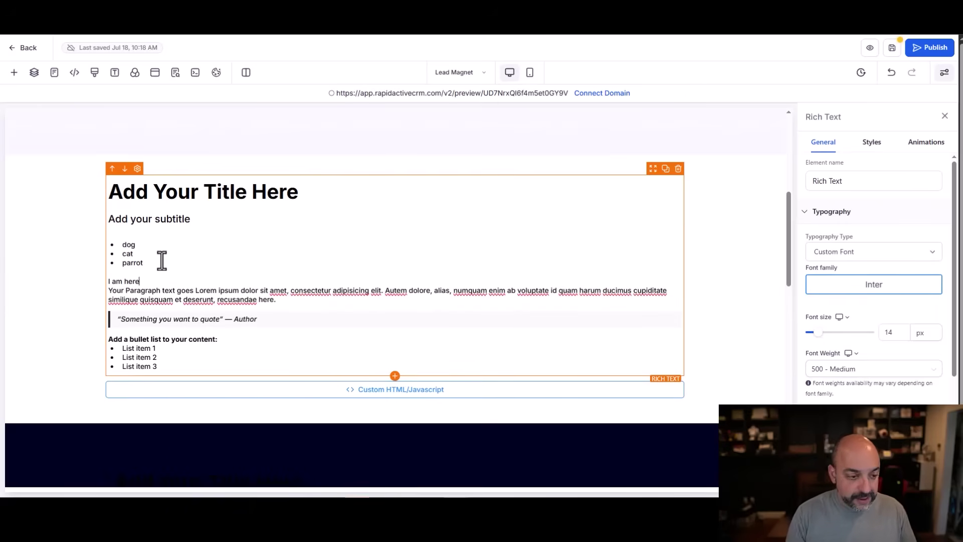
drag(146, 282, 120, 282)
click(149, 280)
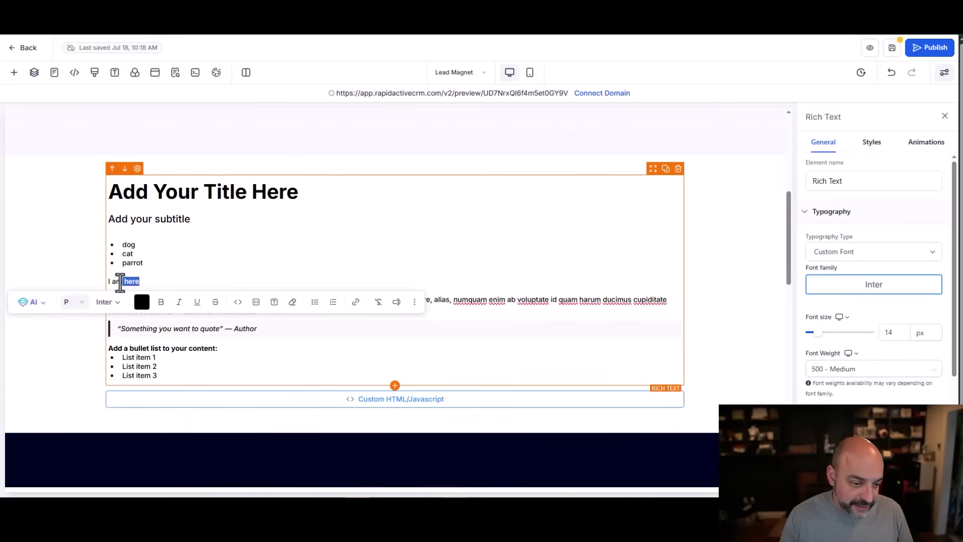
triple_click(140, 282)
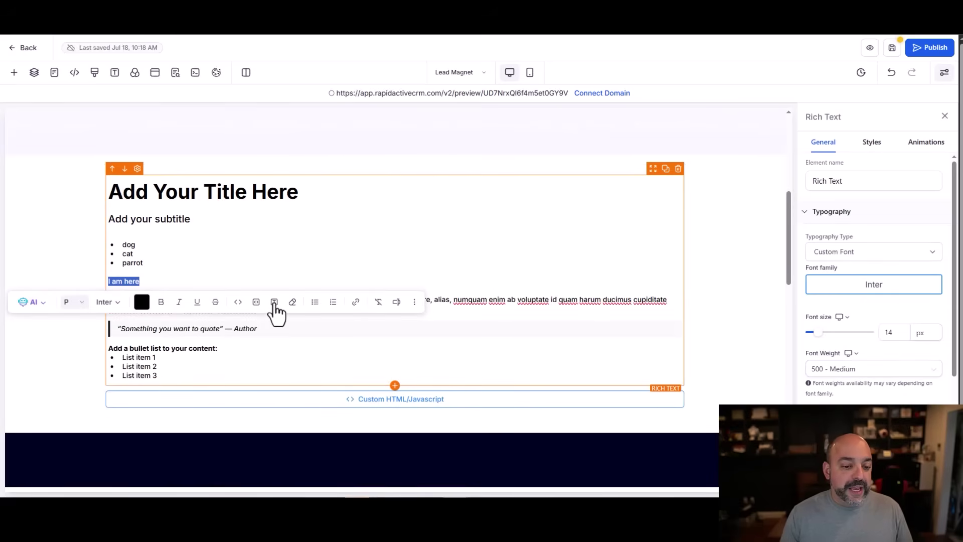
click(273, 302)
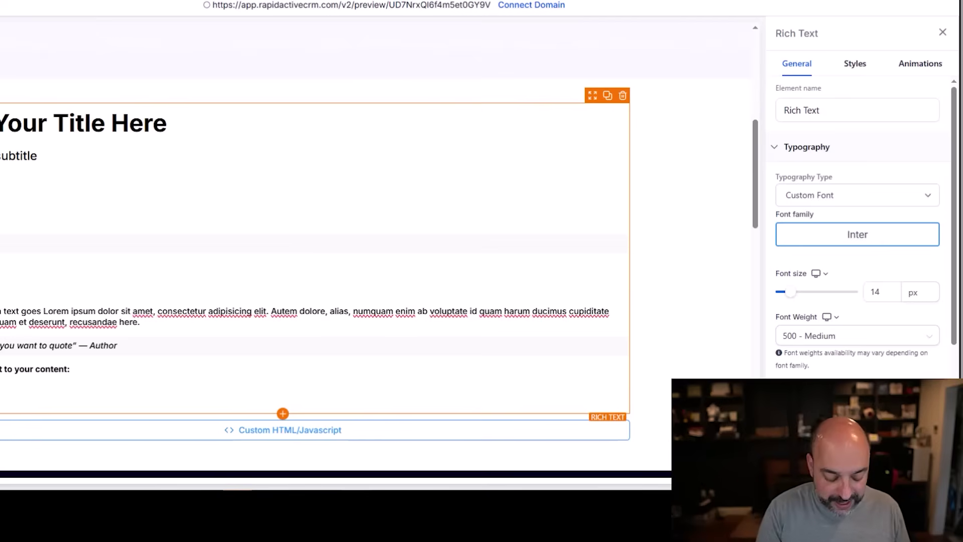
- Write "This is script" below the "I am here" quote and format it as a code block
text(his)
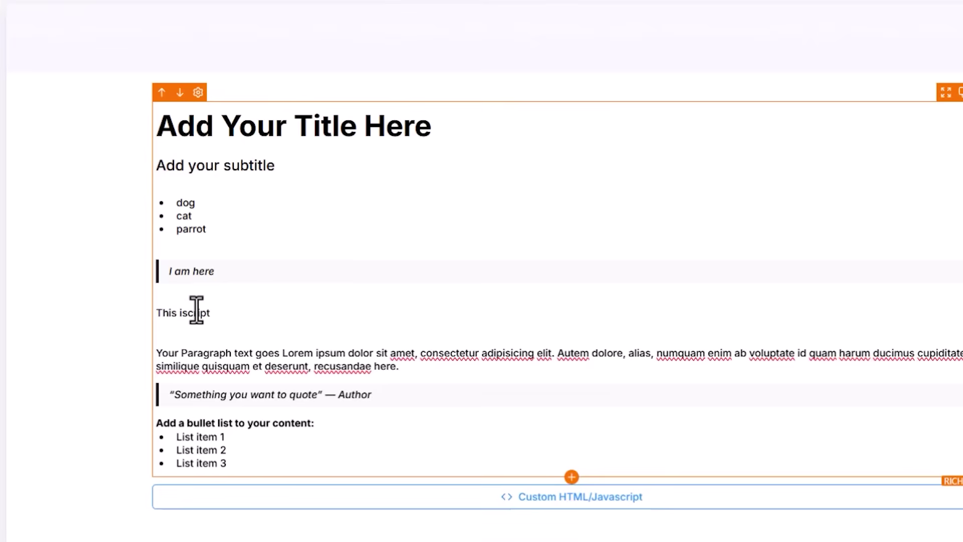
text( is)
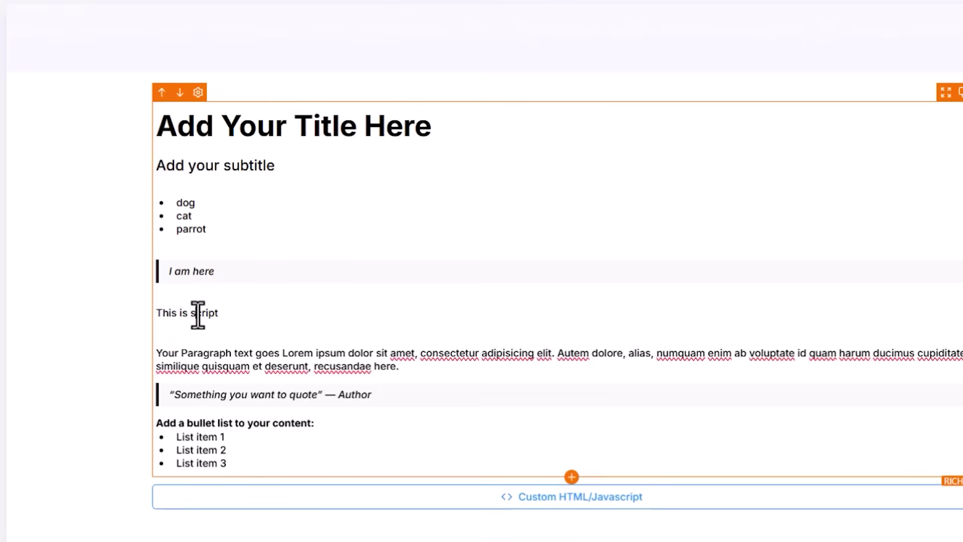
triple_click(198, 315)
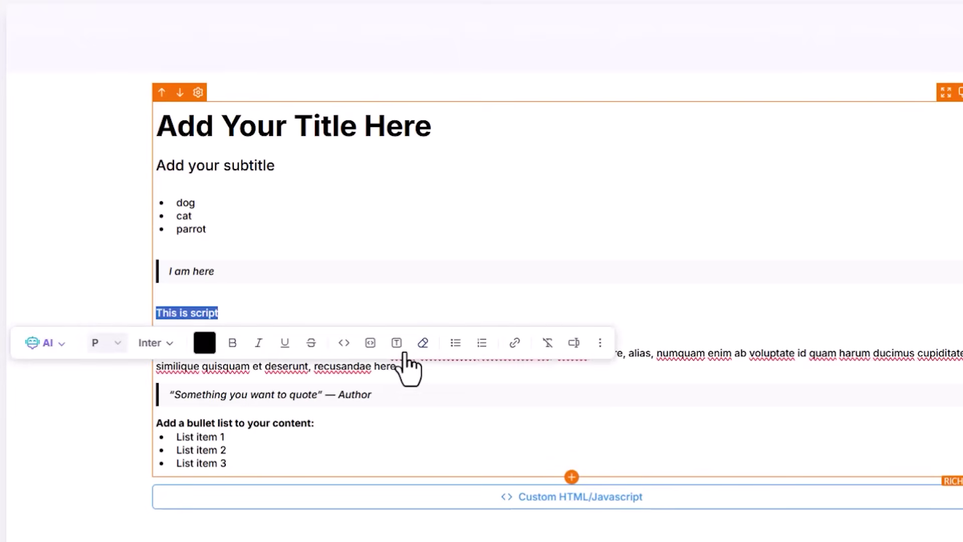
click(370, 343)
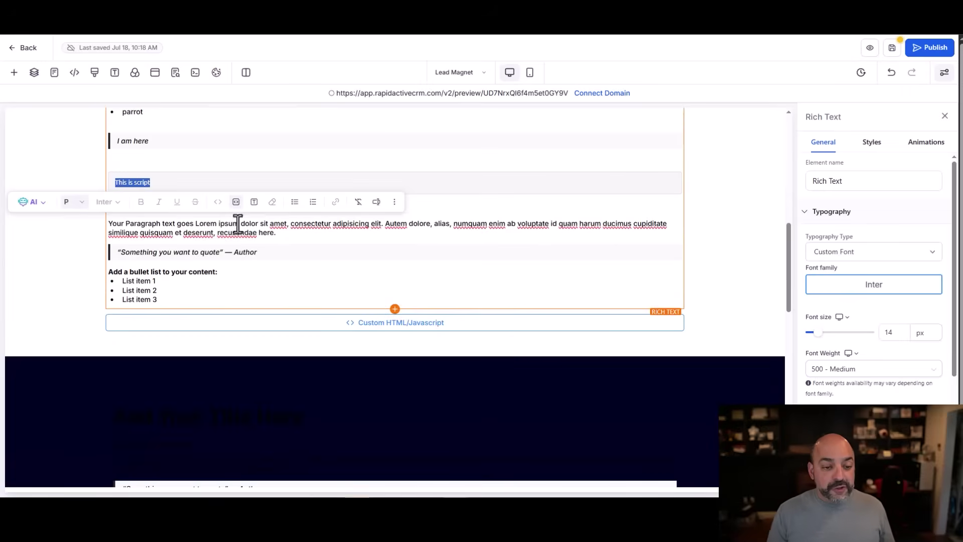
click(83, 203)
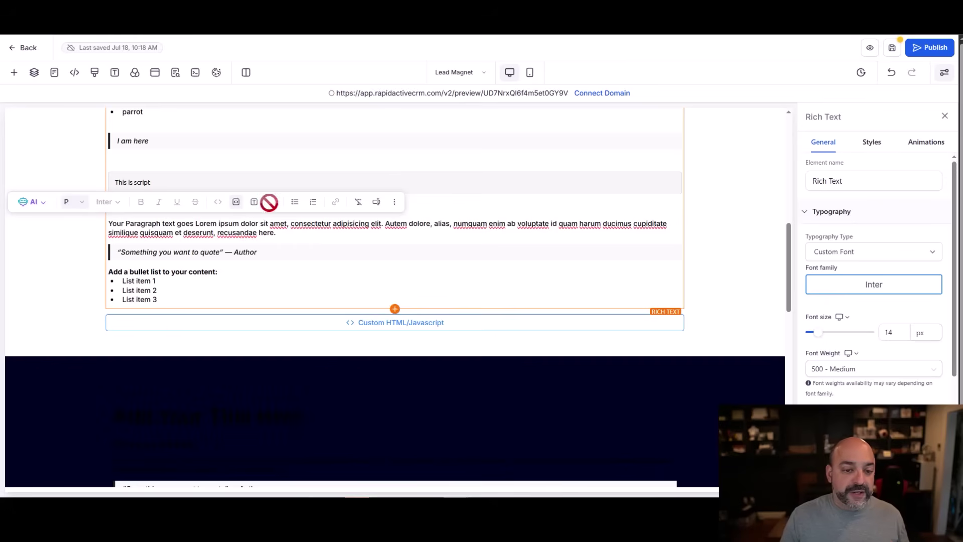